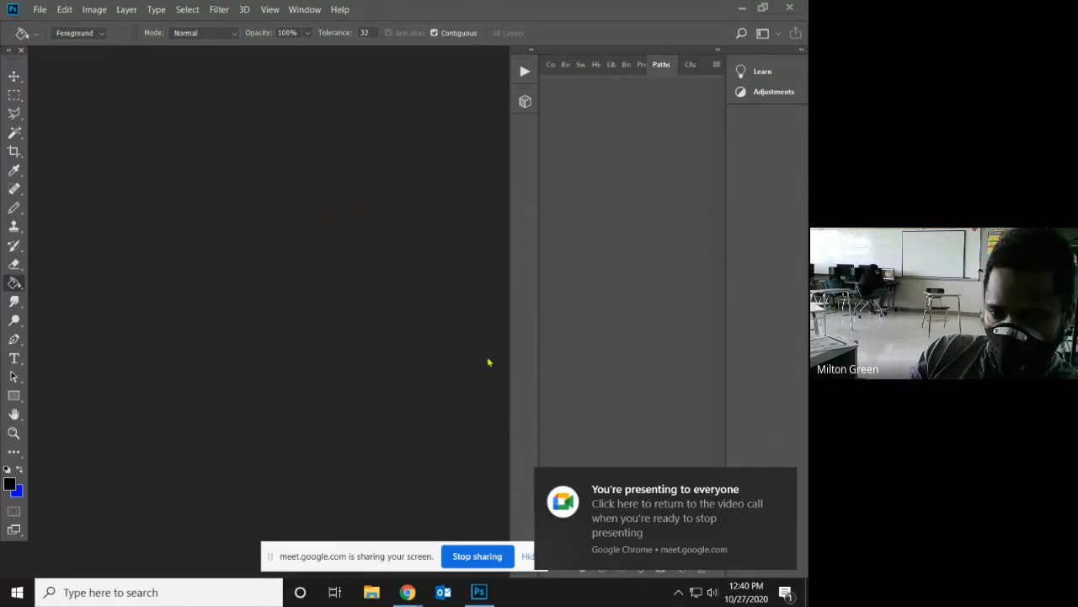
pyautogui.click(40, 9)
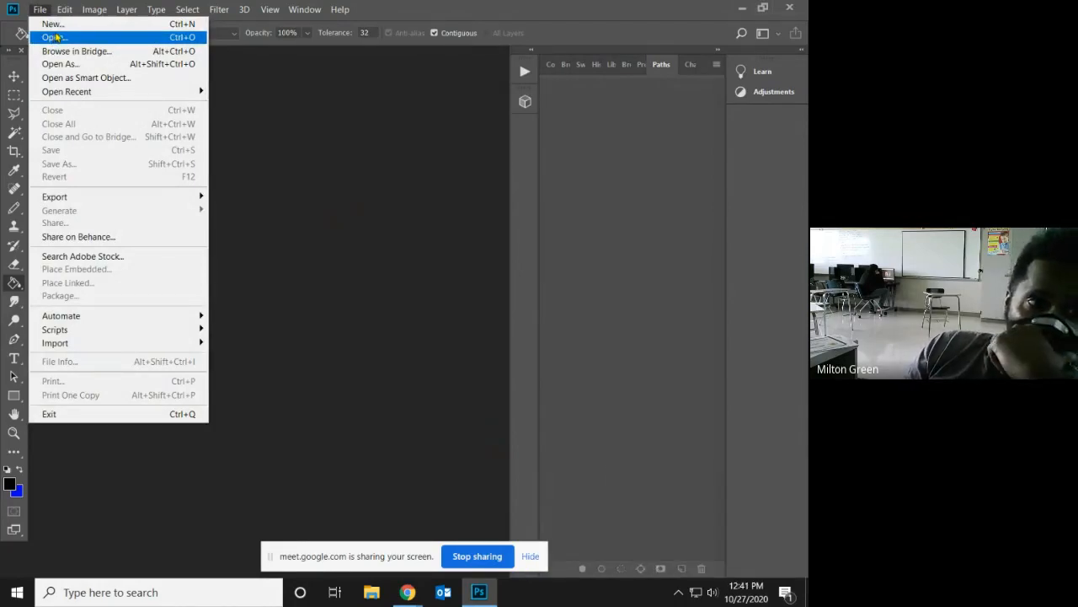
pyautogui.click(57, 37)
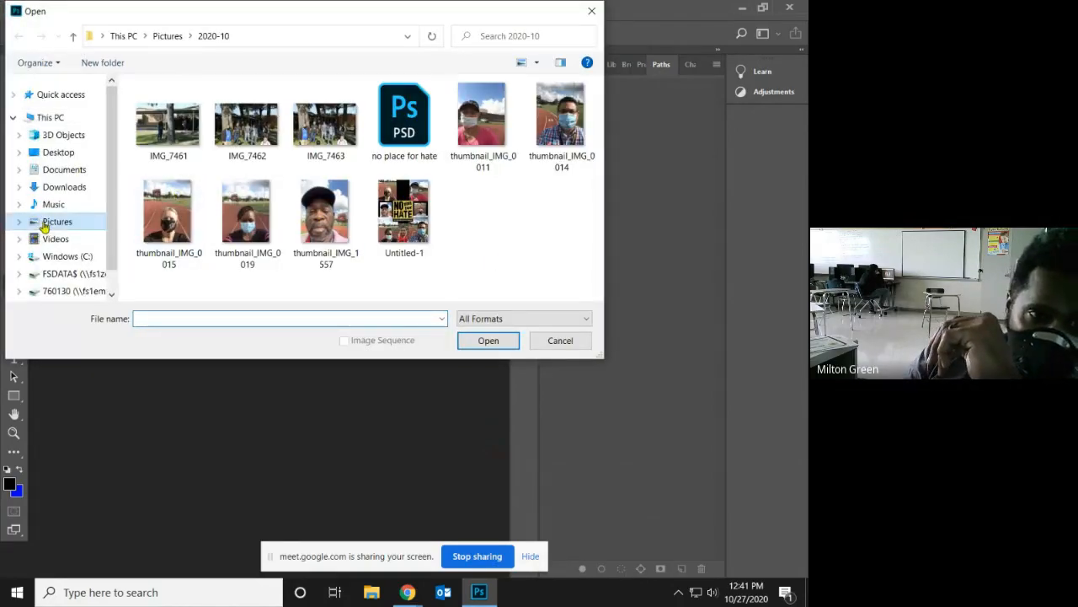
pyautogui.click(42, 223)
pyautogui.doubleClick(228, 132)
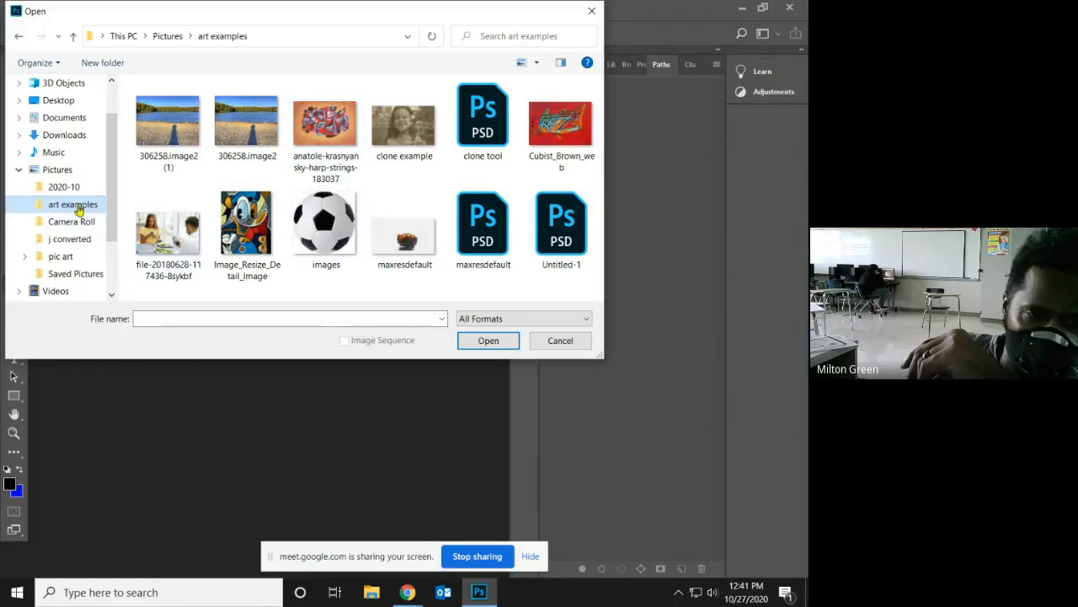
pyautogui.doubleClick(168, 229)
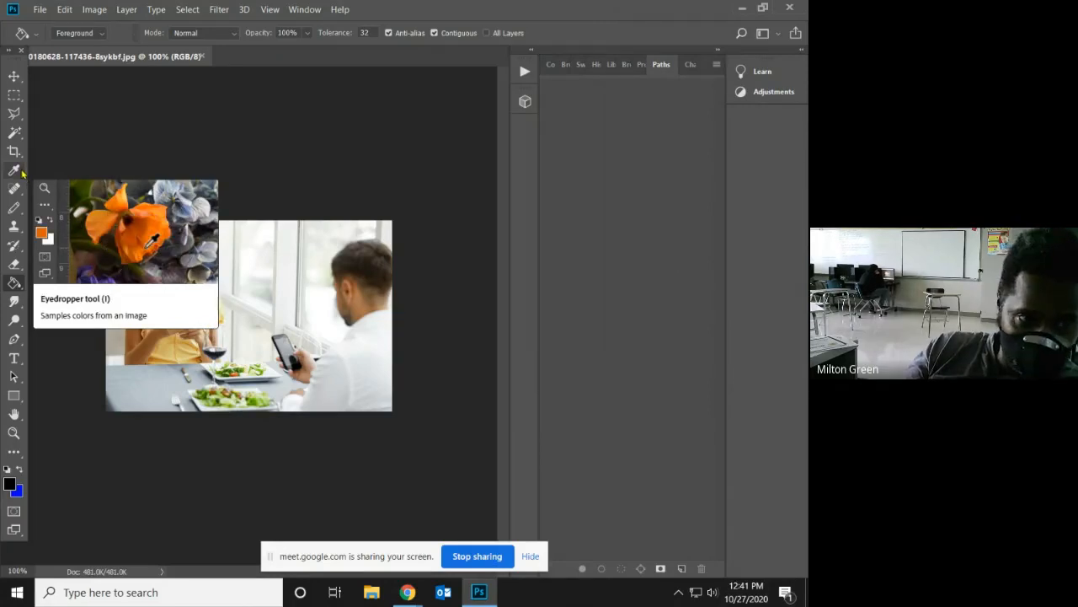
# - Choose the Smudge tool and set its brush size to 28 px
pyautogui.click(14, 302)
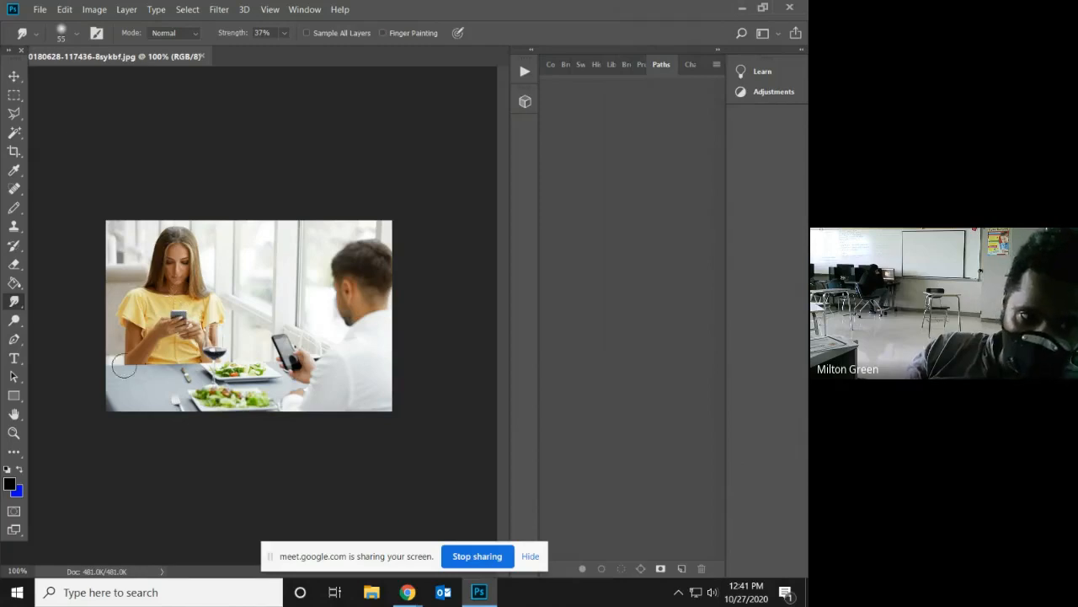
pyautogui.click(77, 35)
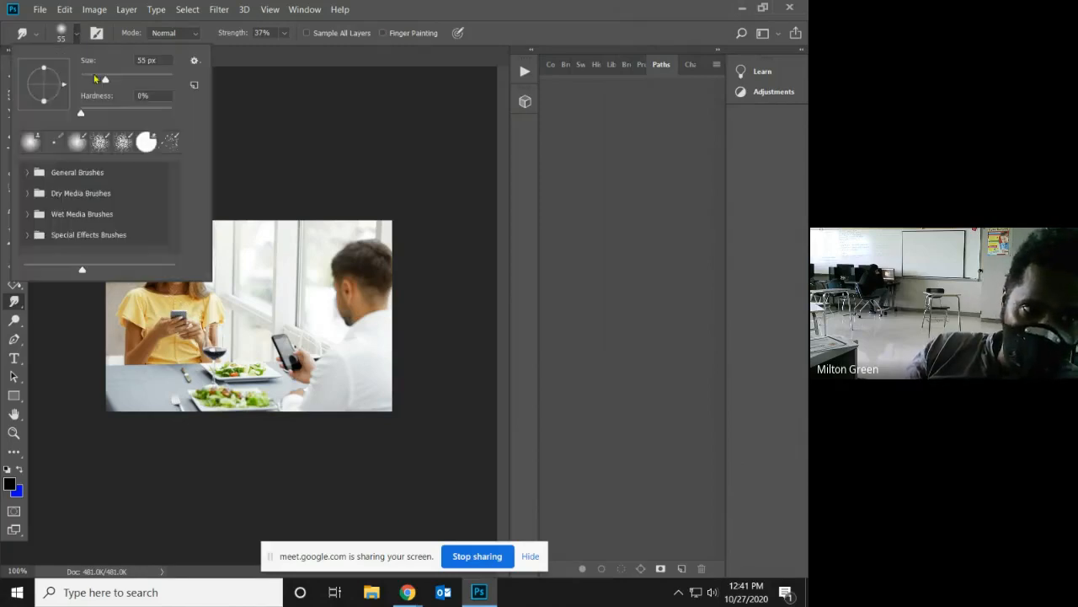
pyautogui.moveTo(105, 81)
pyautogui.mouseDown()
pyautogui.moveTo(87, 81)
pyautogui.moveTo(95, 90)
pyautogui.mouseUp()
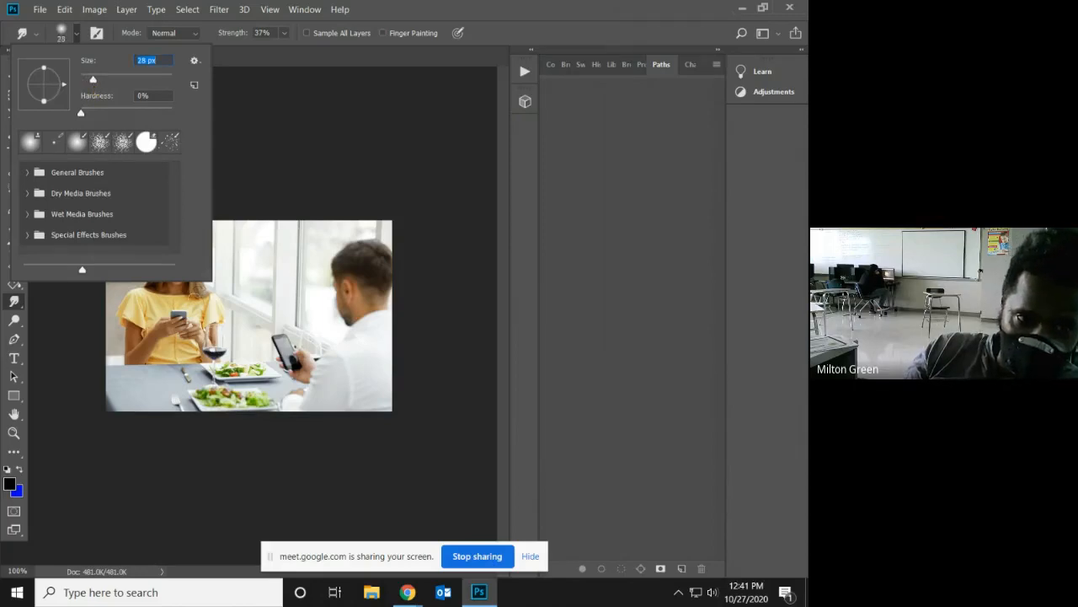
pyautogui.click(195, 299)
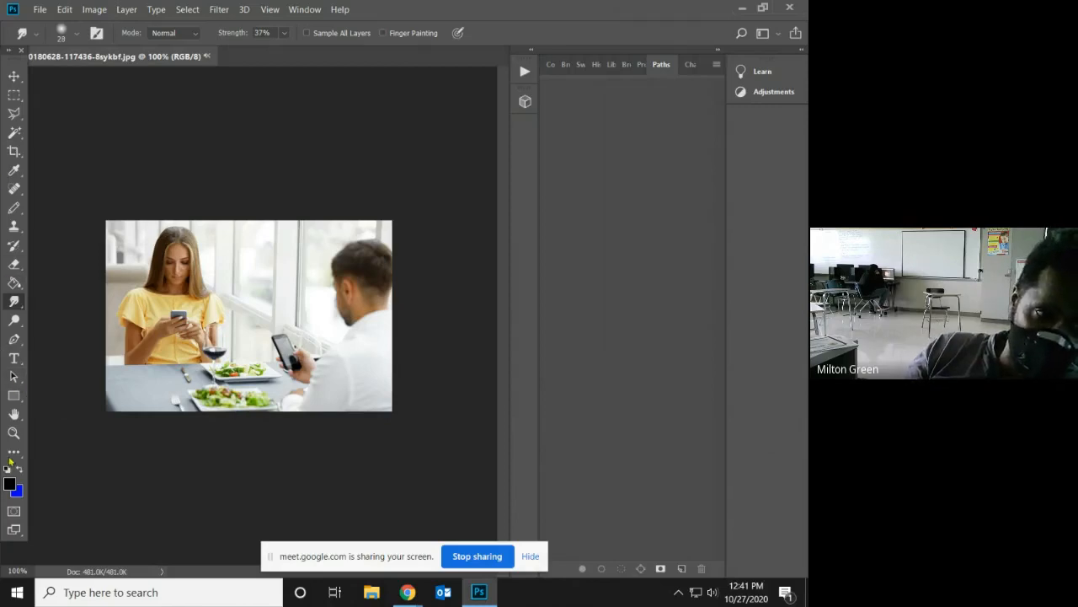
# - Smudge the woman's face with repeated downward strokes from her forehead past her chin, smearing her features over the neck to the dress neckline
pyautogui.click(13, 432)
pyautogui.click(168, 297)
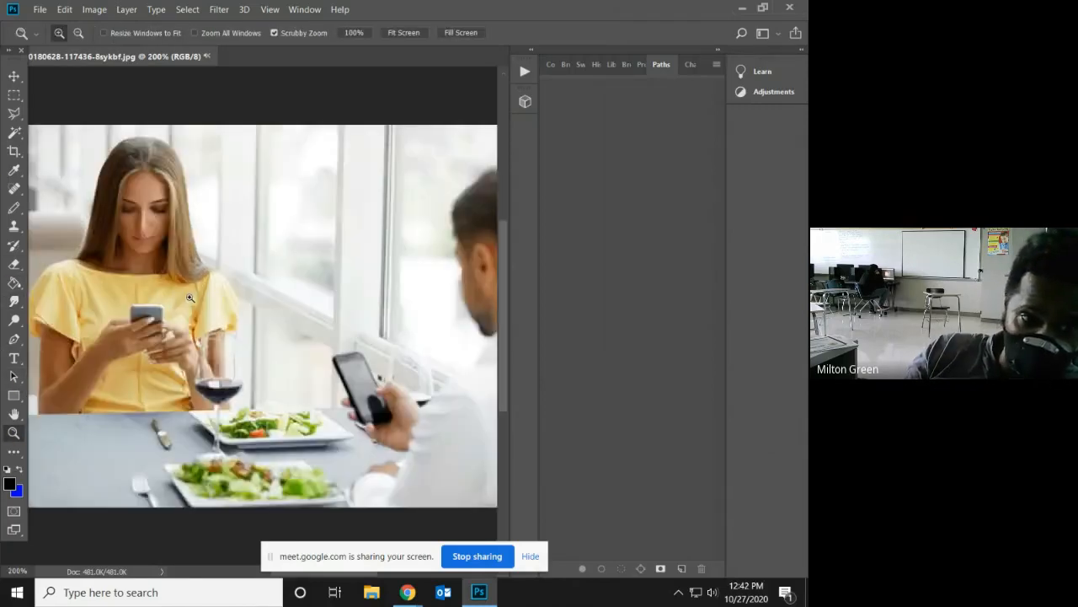
pyautogui.click(160, 292)
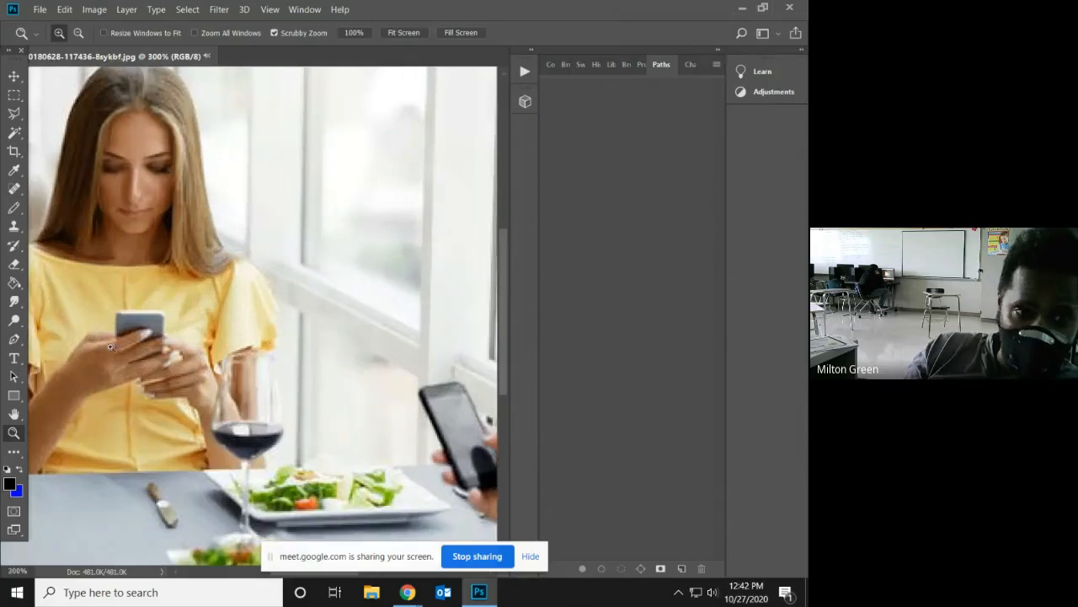
pyautogui.click(14, 301)
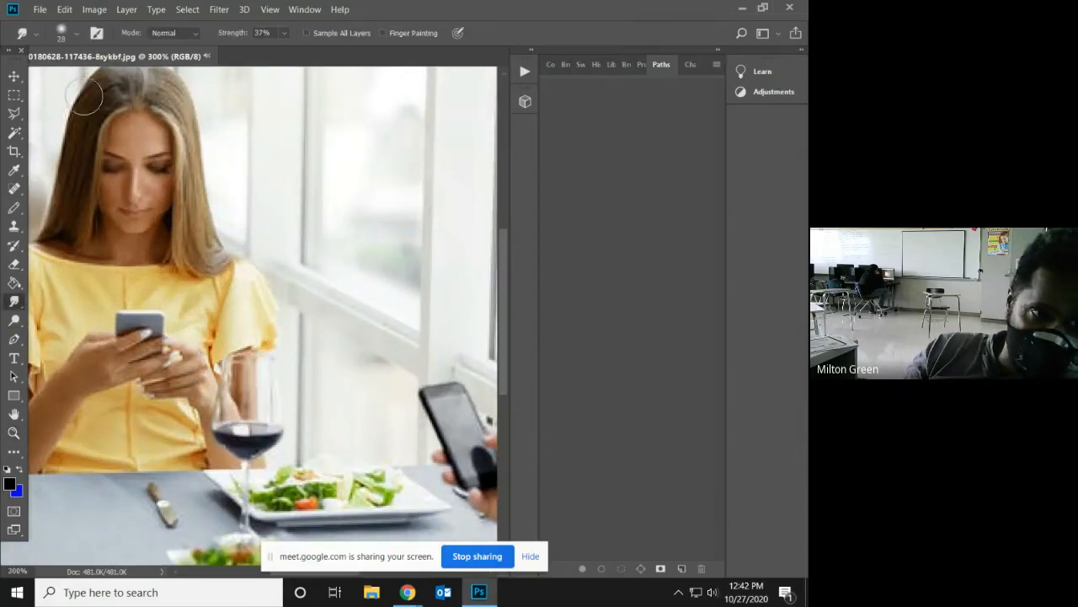
pyautogui.click(76, 33)
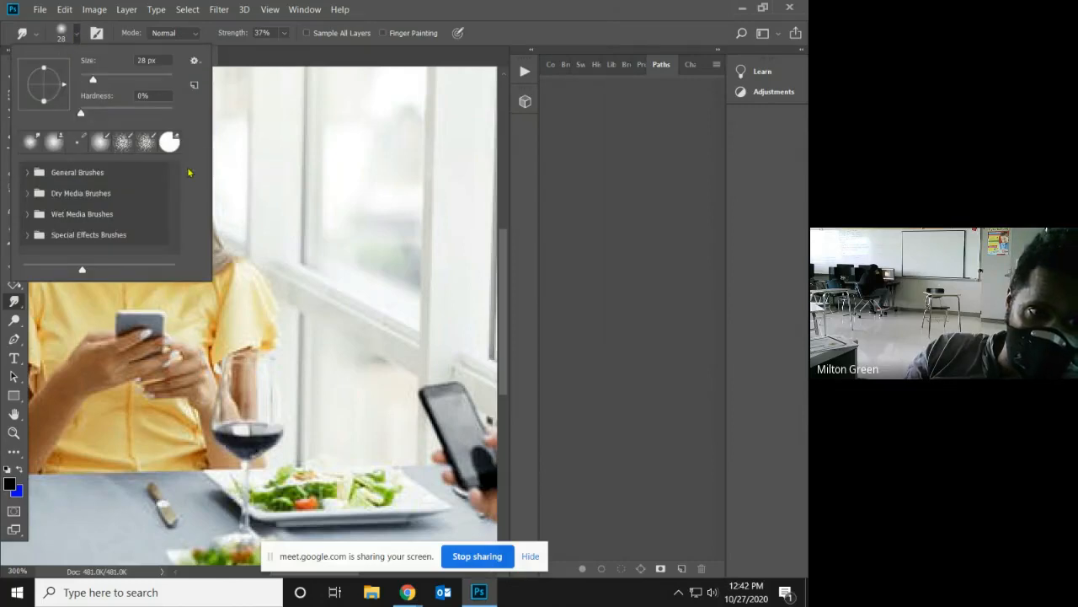
pyautogui.click(233, 190)
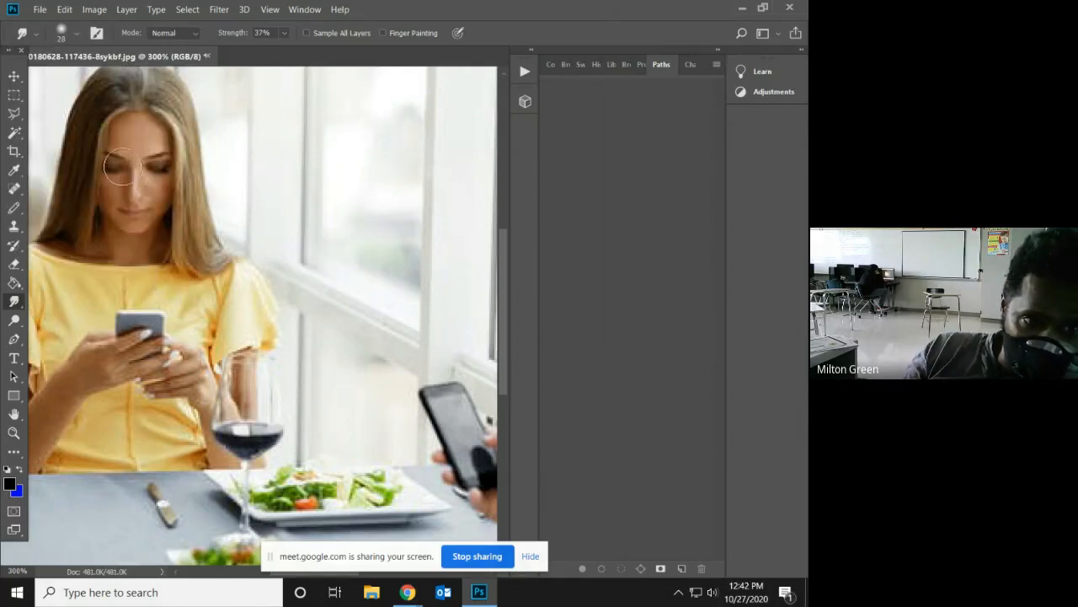
pyautogui.moveTo(158, 153)
pyautogui.mouseDown()
pyautogui.moveTo(145, 255)
pyautogui.moveTo(139, 238)
pyautogui.mouseUp()
pyautogui.moveTo(115, 122); pyautogui.dragTo(131, 263)
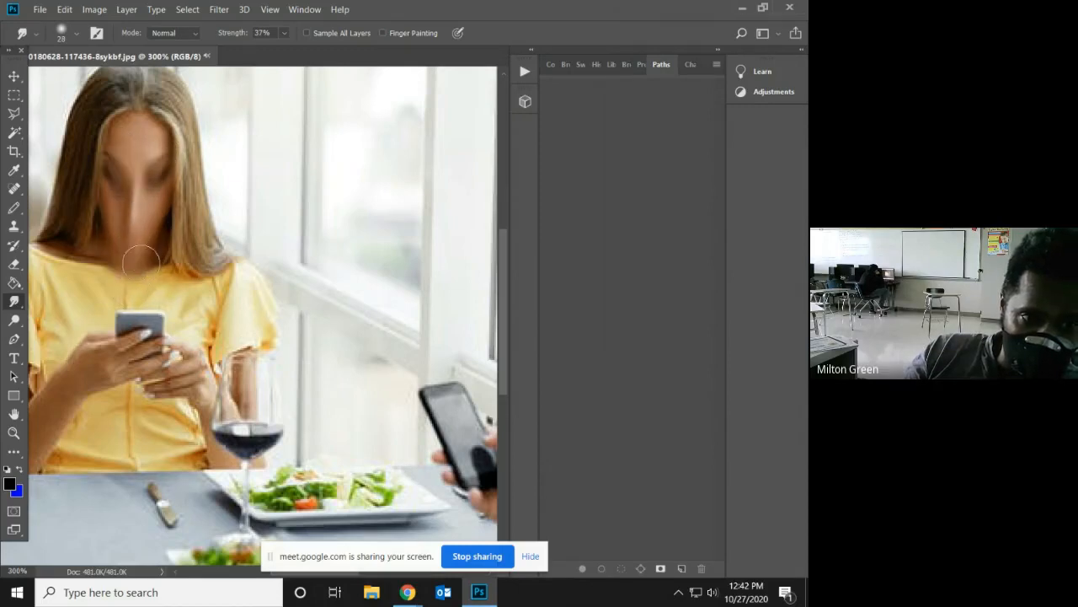
pyautogui.moveTo(138, 143); pyautogui.dragTo(142, 290)
pyautogui.moveTo(101, 153); pyautogui.dragTo(121, 274)
pyautogui.moveTo(138, 174)
pyautogui.mouseDown()
pyautogui.moveTo(151, 253)
pyautogui.moveTo(139, 290)
pyautogui.mouseUp()
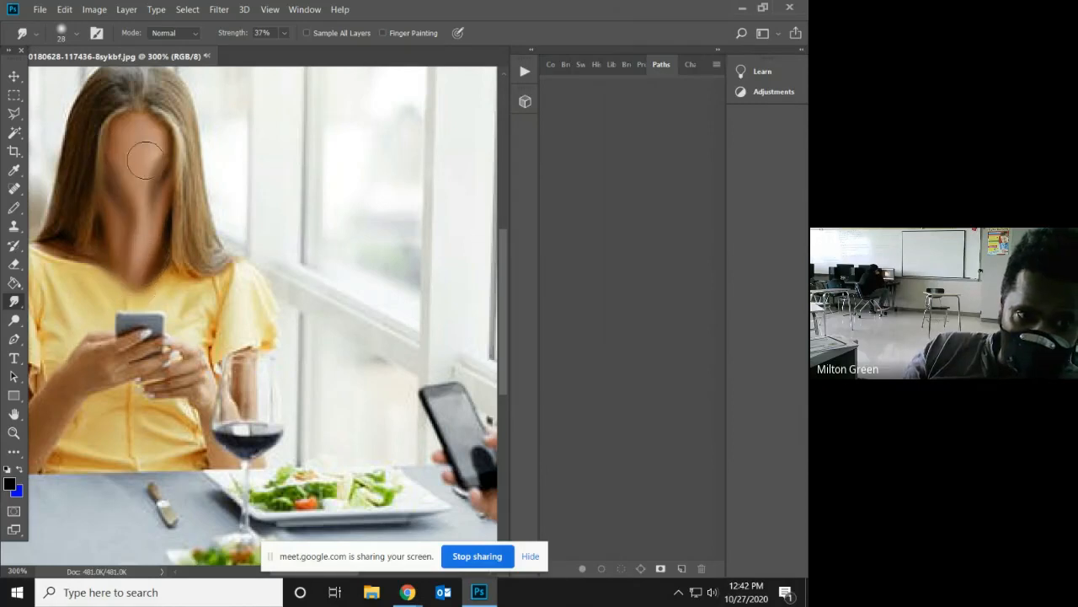
pyautogui.moveTo(145, 162)
pyautogui.mouseDown()
pyautogui.moveTo(154, 209)
pyautogui.moveTo(139, 278)
pyautogui.mouseUp()
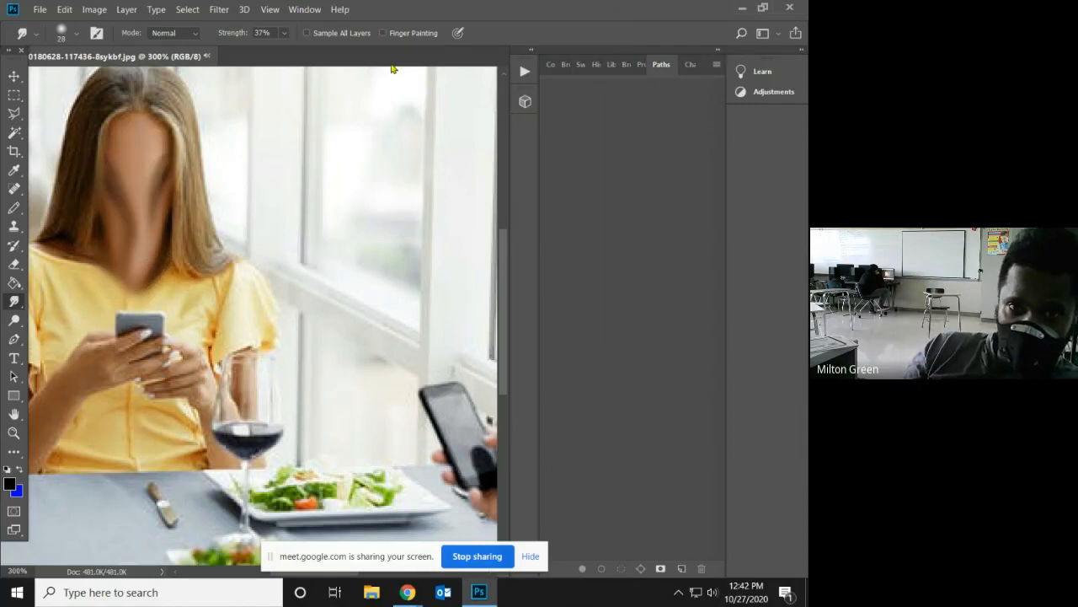
# - Display the Layers panel
pyautogui.click(269, 9)
pyautogui.moveTo(294, 16)
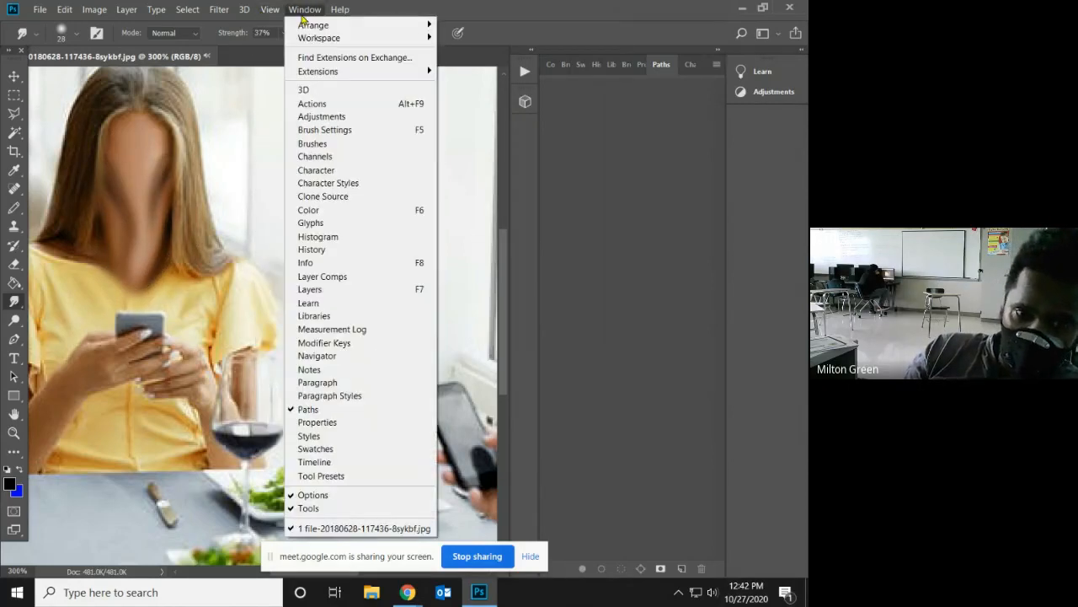
pyautogui.click(313, 290)
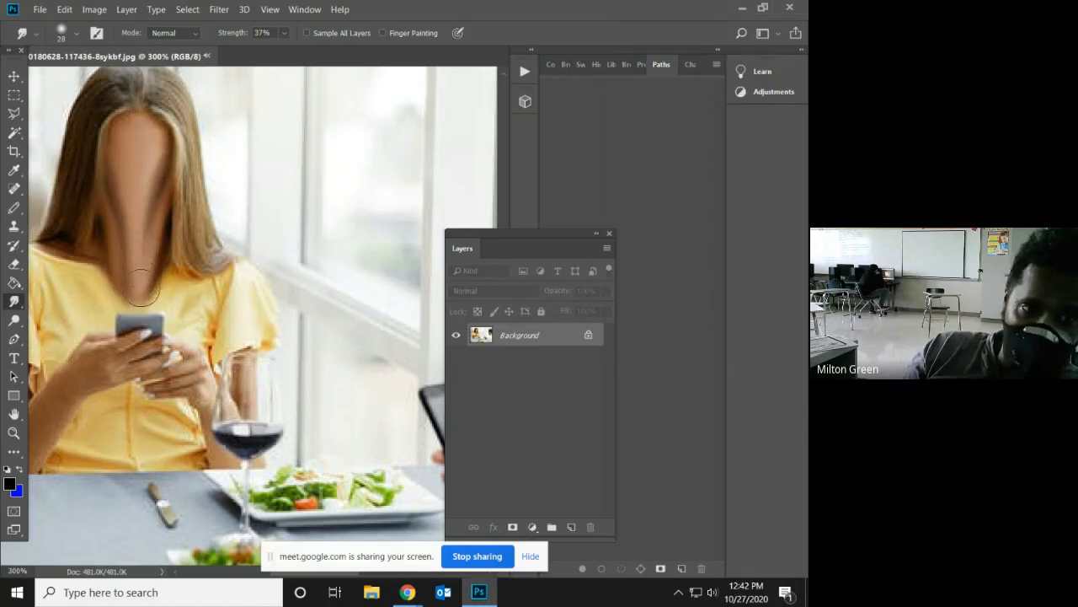
# - Set the foreground colour to the near-black green shade #030903
pyautogui.click(11, 482)
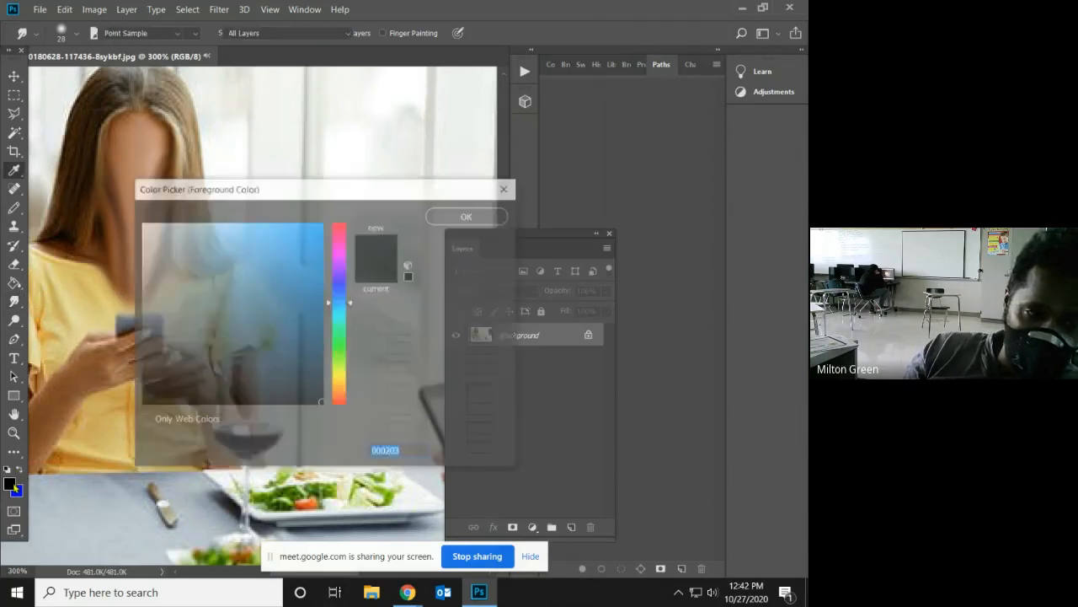
pyautogui.click(342, 341)
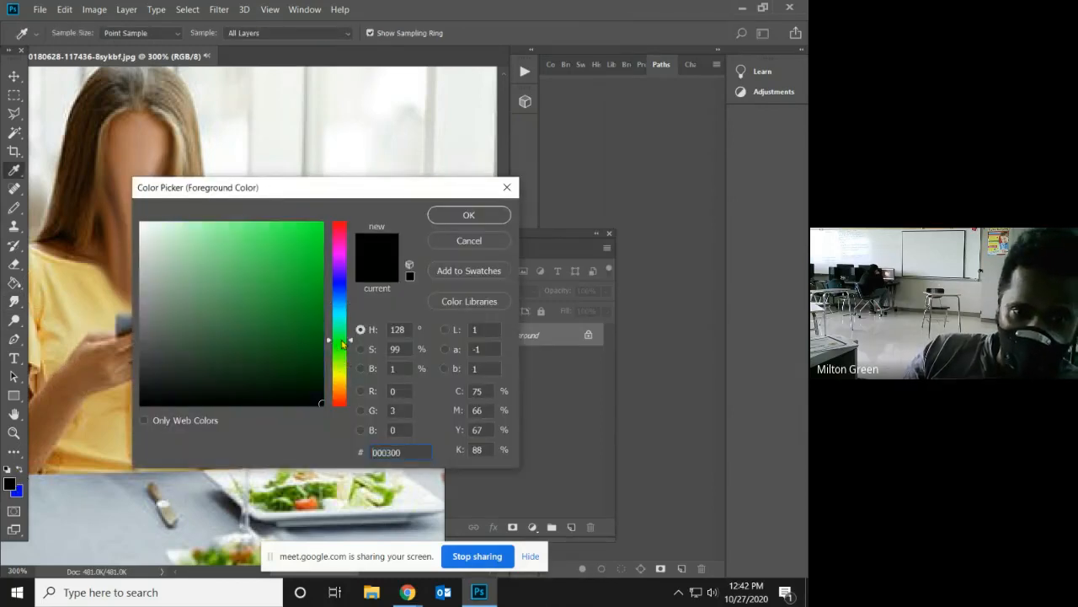
pyautogui.click(317, 315)
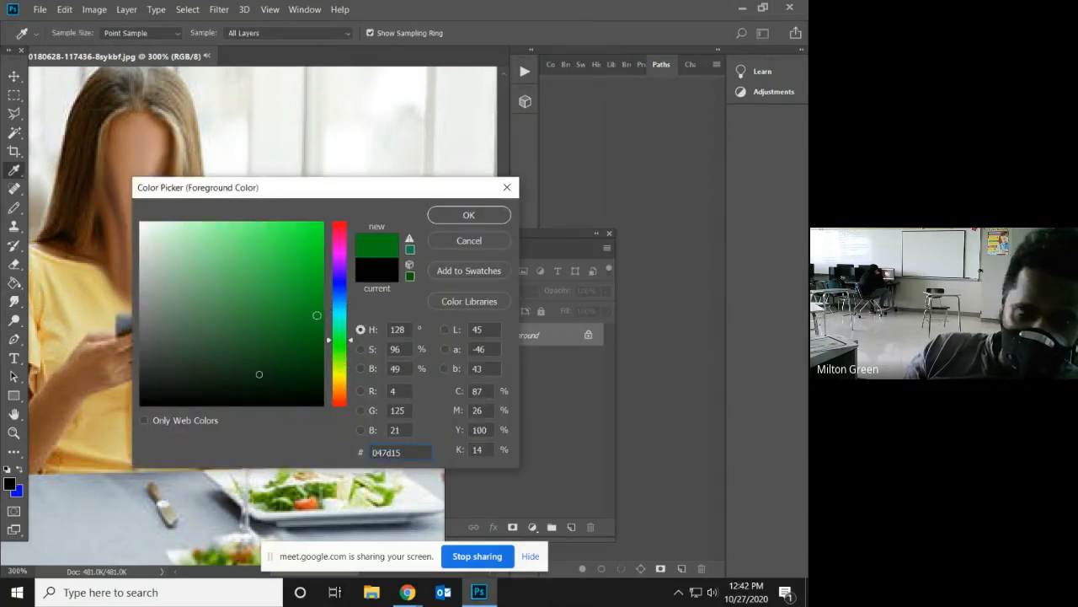
pyautogui.moveTo(280, 346); pyautogui.dragTo(271, 399)
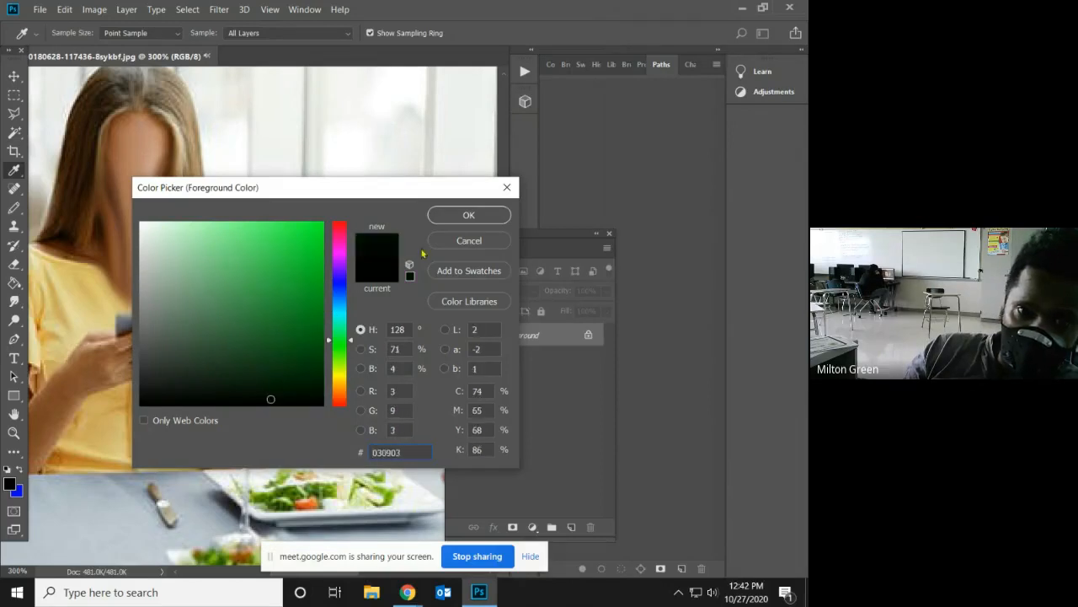
pyautogui.click(457, 216)
pyautogui.click(13, 301)
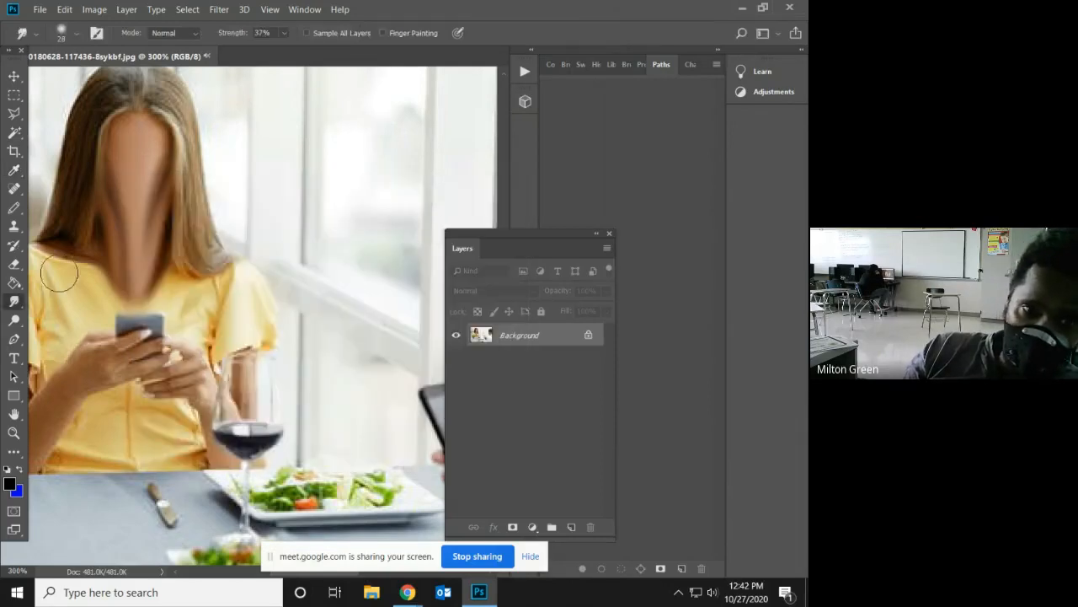
# - Draw four thin black lines down the woman's smeared face using the Pencil tool at a size of 1 px
pyautogui.rightClick(23, 211)
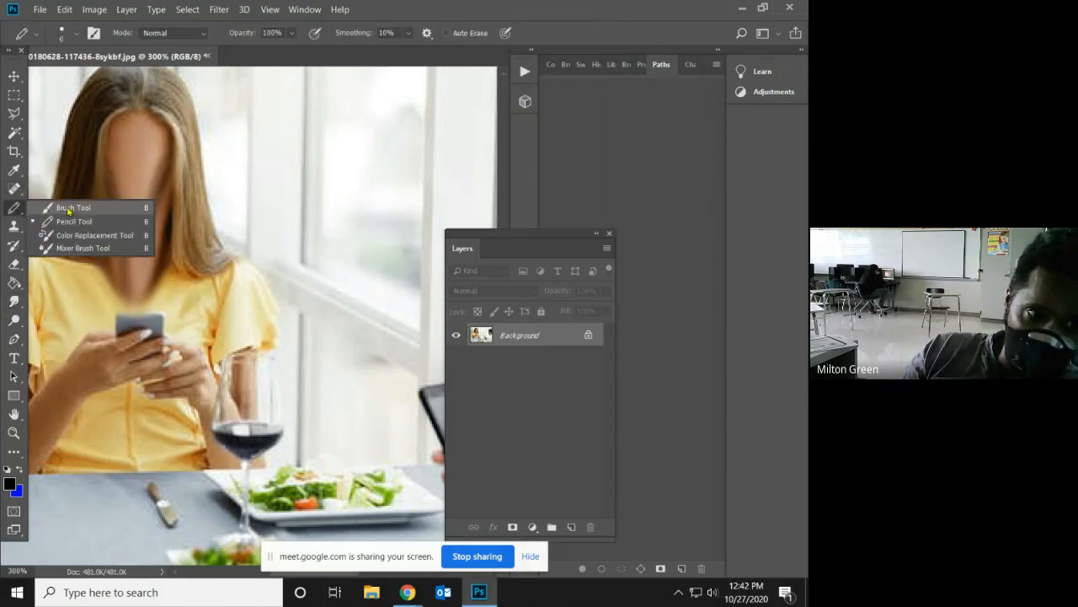
pyautogui.click(50, 208)
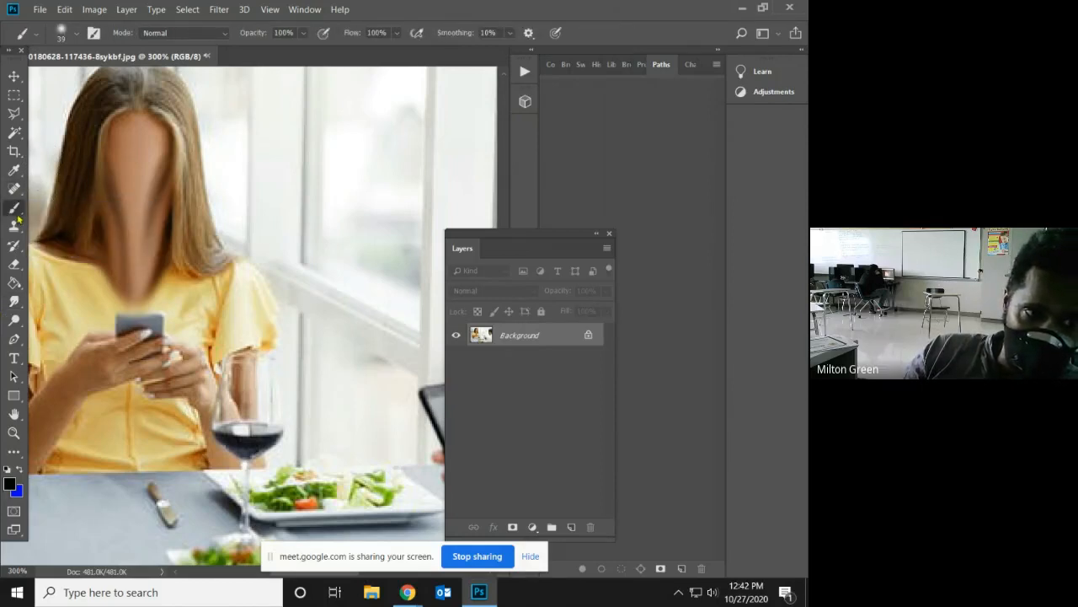
pyautogui.rightClick(19, 219)
pyautogui.click(51, 221)
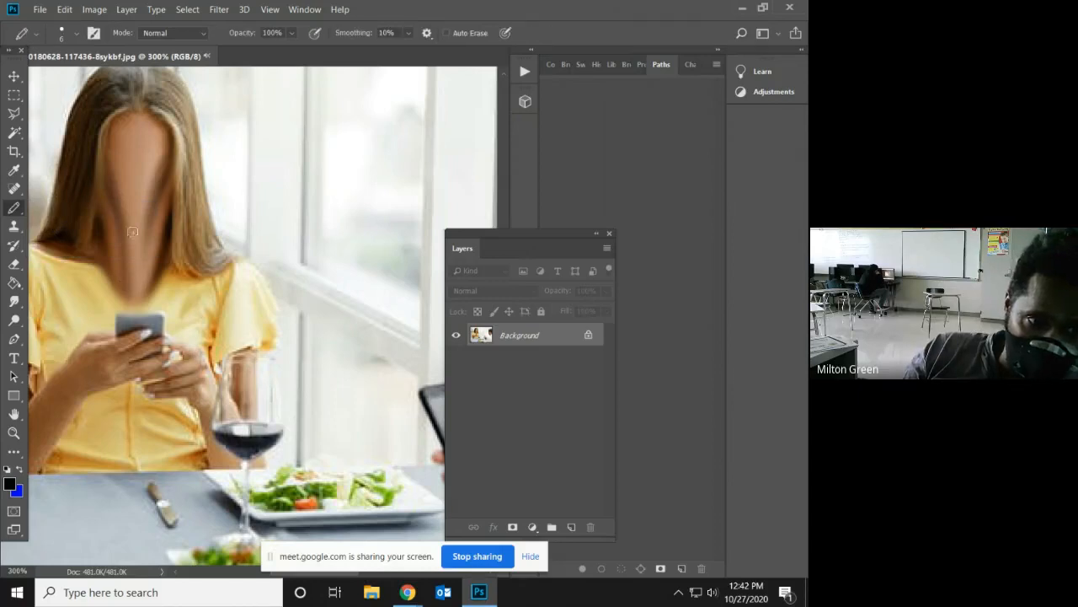
pyautogui.click(77, 35)
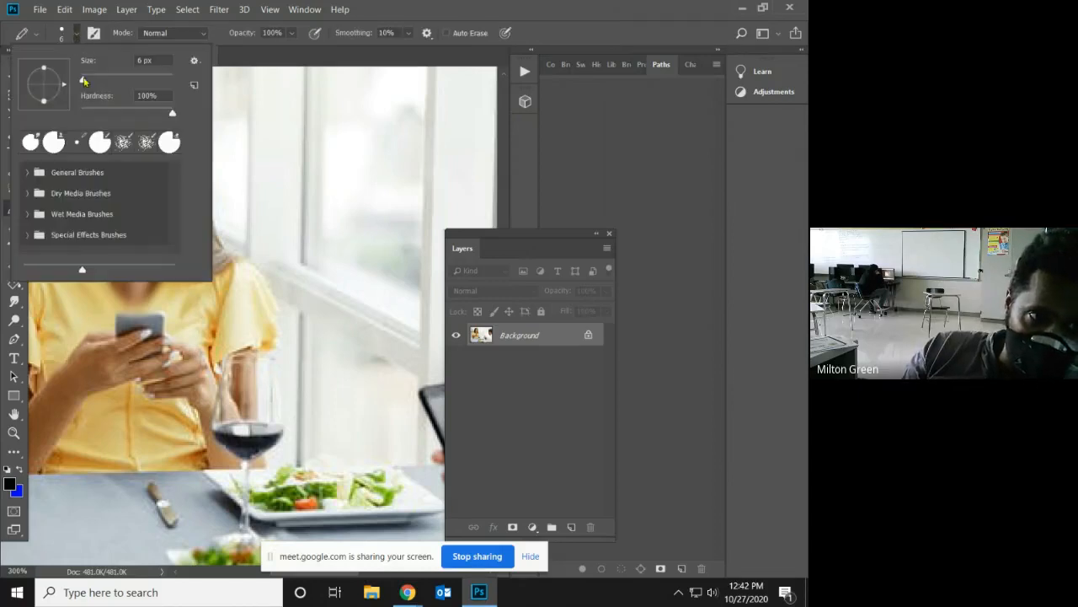
pyautogui.moveTo(84, 81); pyautogui.dragTo(78, 81)
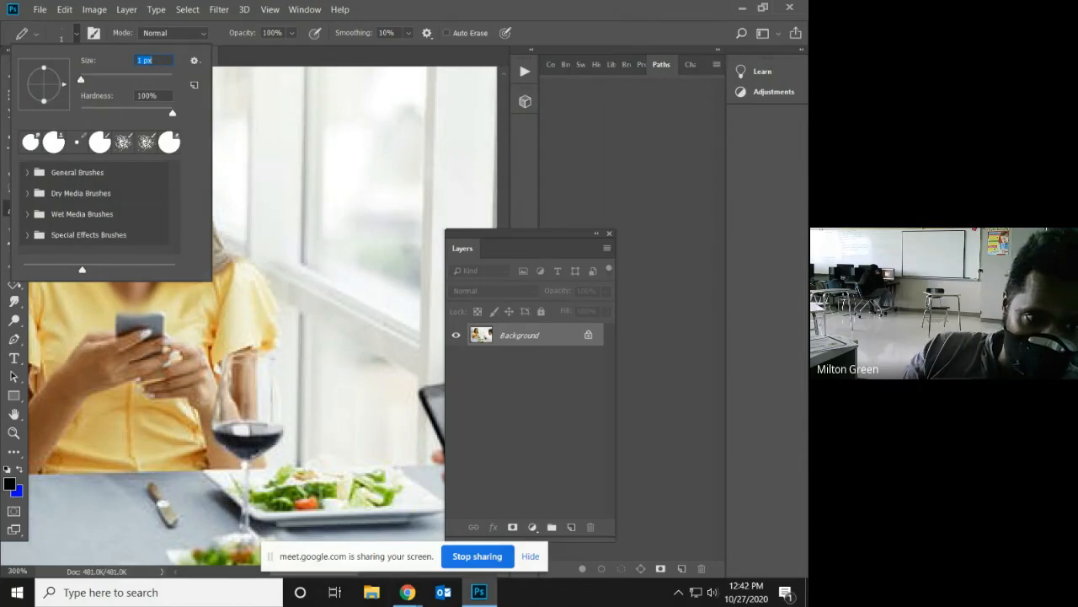
pyautogui.click(123, 299)
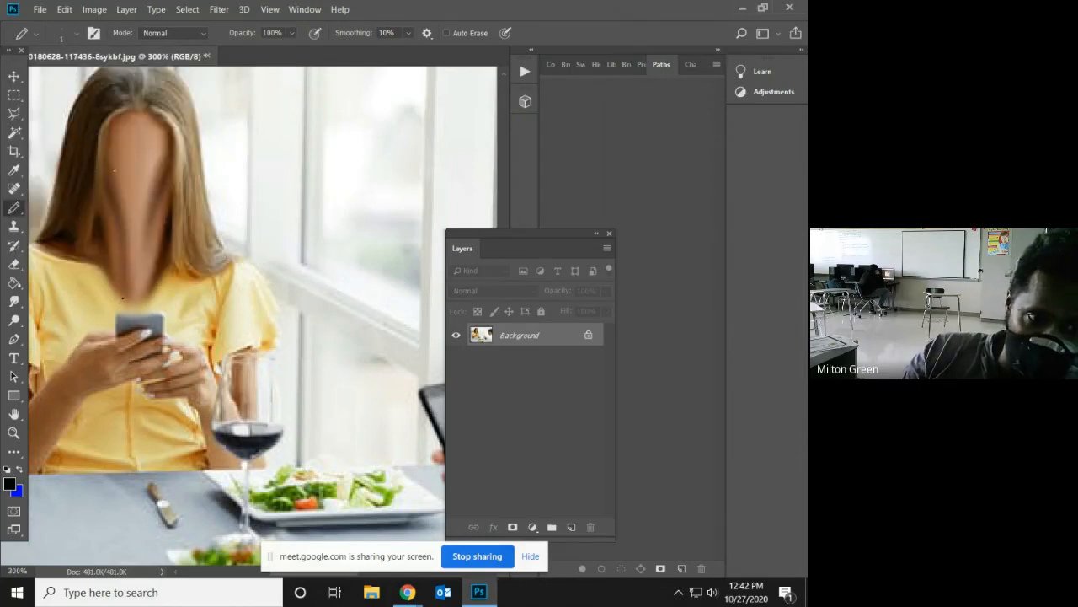
pyautogui.moveTo(114, 171); pyautogui.dragTo(131, 297)
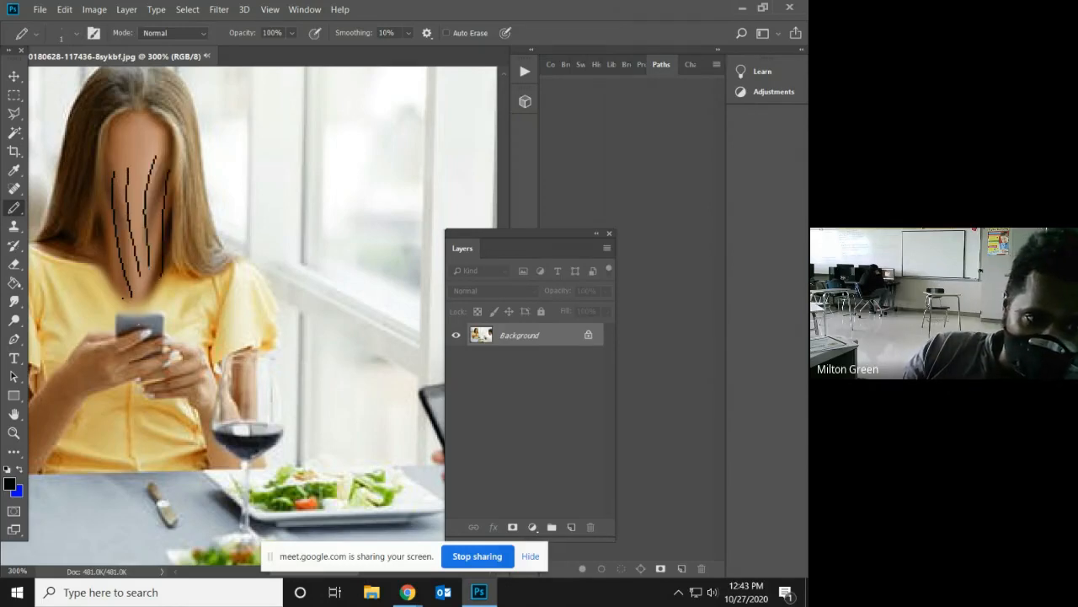
# - Swap the foreground and background colours and set the new foreground colour to off-white #f9f9f9
pyautogui.click(19, 472)
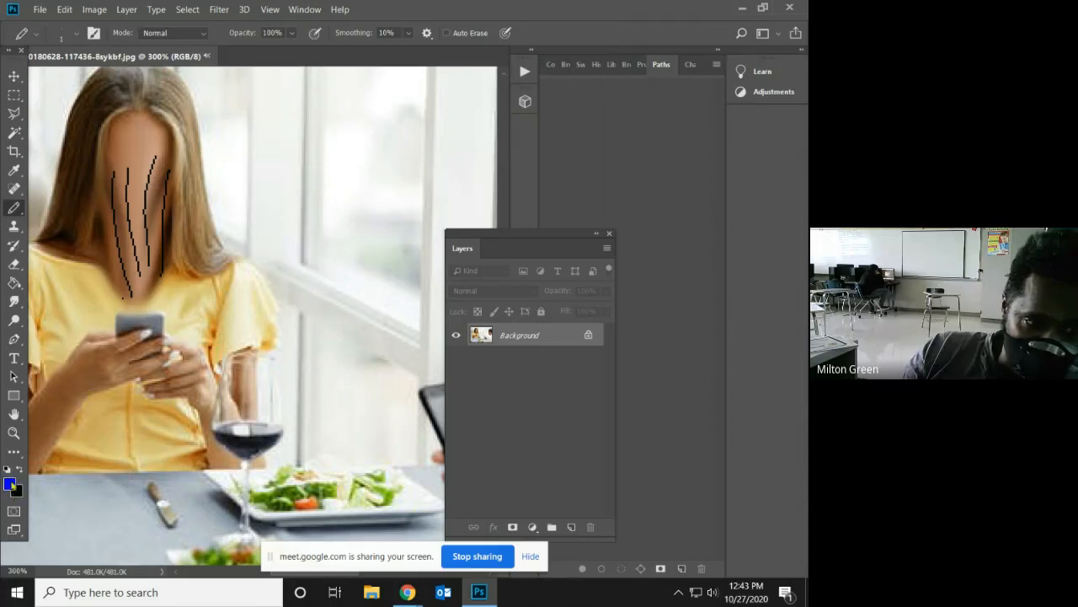
pyautogui.click(12, 486)
pyautogui.click(145, 225)
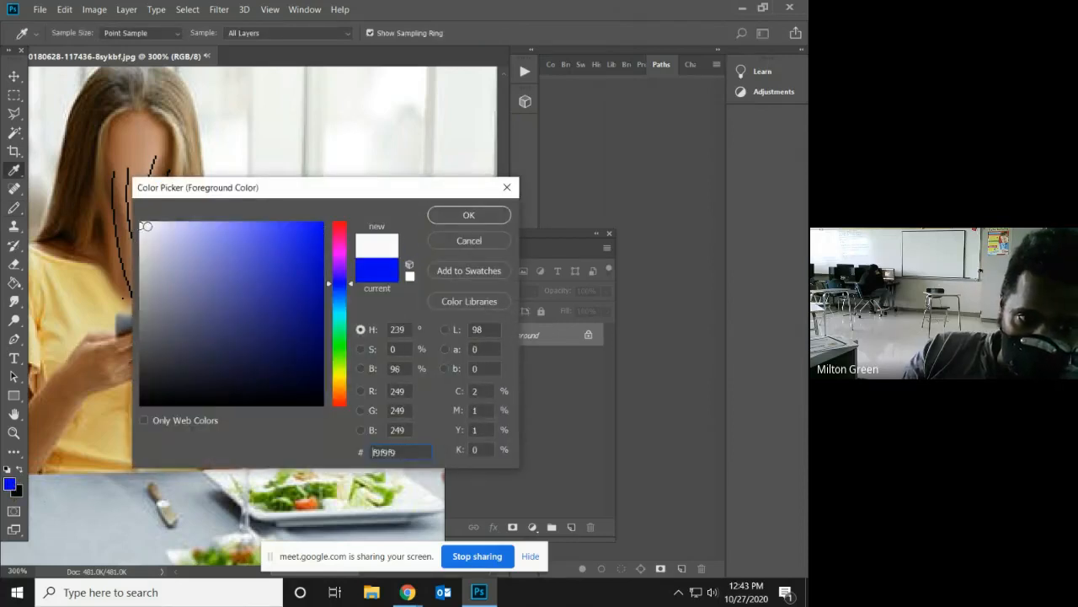
pyautogui.click(451, 219)
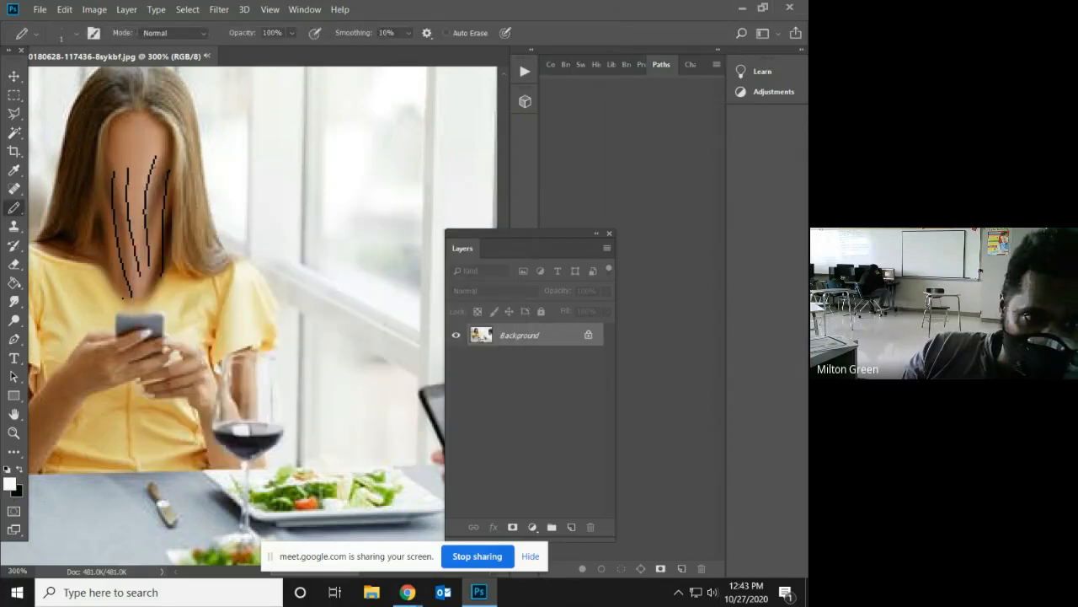
# - Draw thin off-white pencil lines alongside the black lines down the woman's smeared face
pyautogui.moveTo(148, 261)
pyautogui.mouseDown()
pyautogui.moveTo(140, 192)
pyautogui.moveTo(140, 267)
pyautogui.mouseUp()
pyautogui.moveTo(119, 157); pyautogui.dragTo(116, 214)
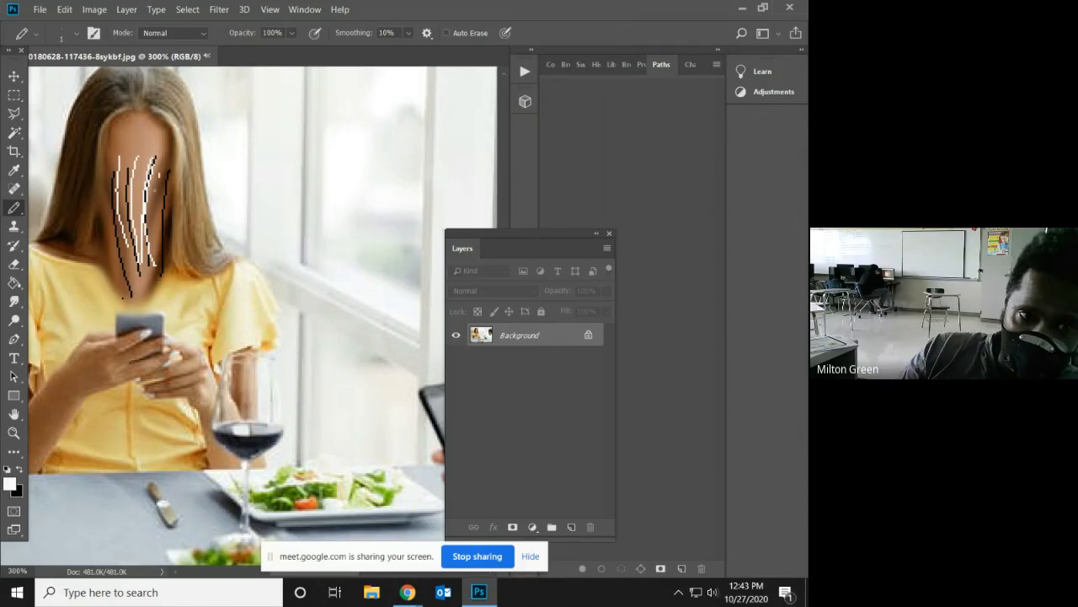
pyautogui.moveTo(158, 177); pyautogui.dragTo(148, 268)
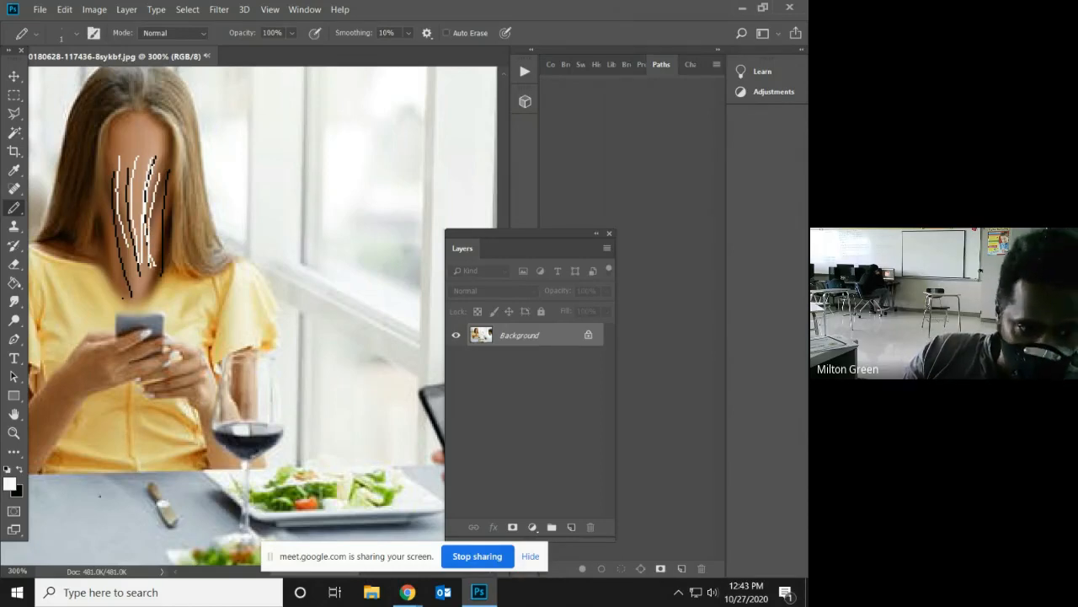
# - Try to blend the black and white pencil lines into the woman's face with the Smudge tool at 28 px and 37% strength
pyautogui.click(13, 300)
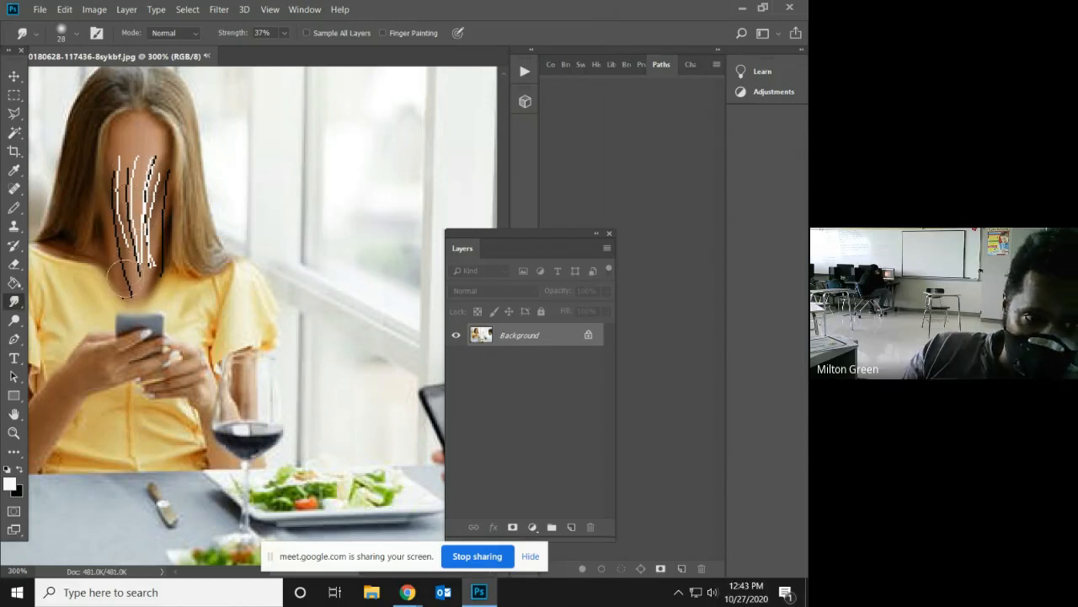
pyautogui.moveTo(126, 281); pyautogui.dragTo(123, 156)
pyautogui.moveTo(147, 285)
pyautogui.mouseDown()
pyautogui.moveTo(158, 214)
pyautogui.moveTo(148, 194)
pyautogui.moveTo(143, 337)
pyautogui.mouseUp()
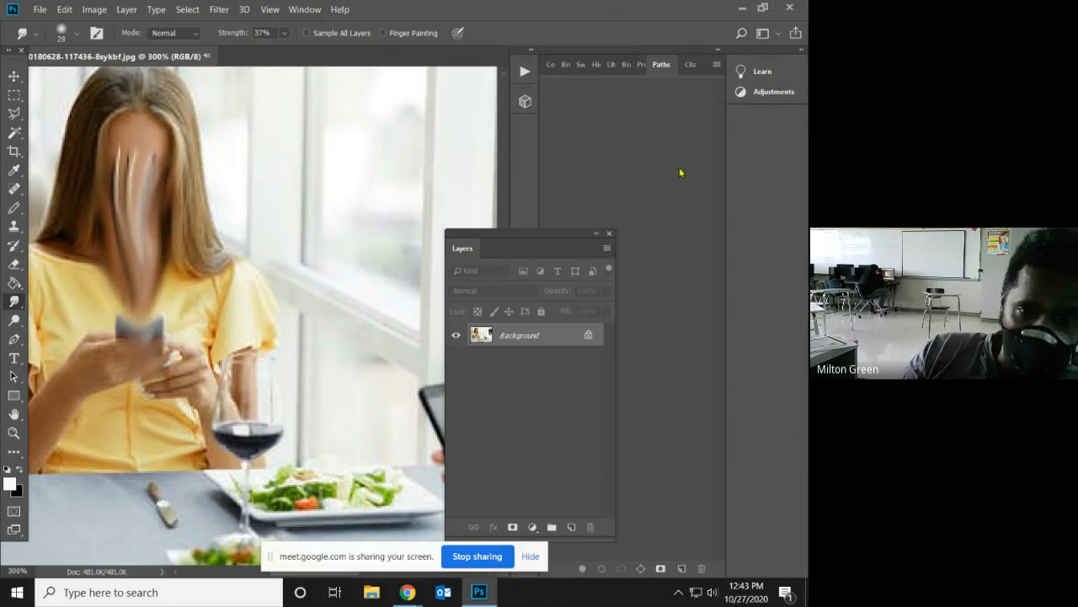
# - Show the document history, move the Layers panel clear of it, and revert the photo to the last Pencil state
pyautogui.click(305, 9)
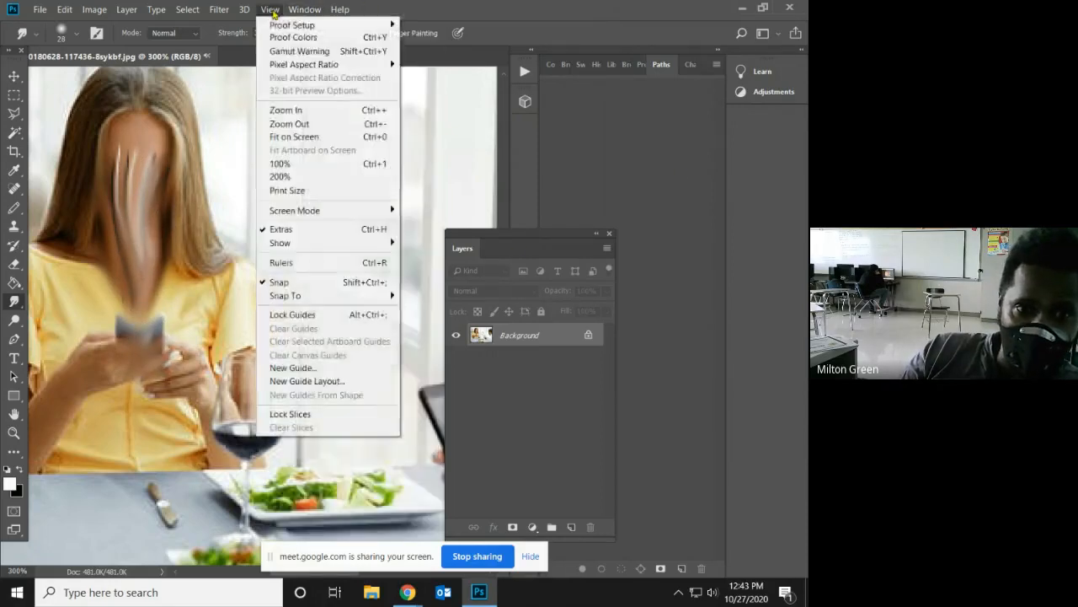
pyautogui.click(376, 249)
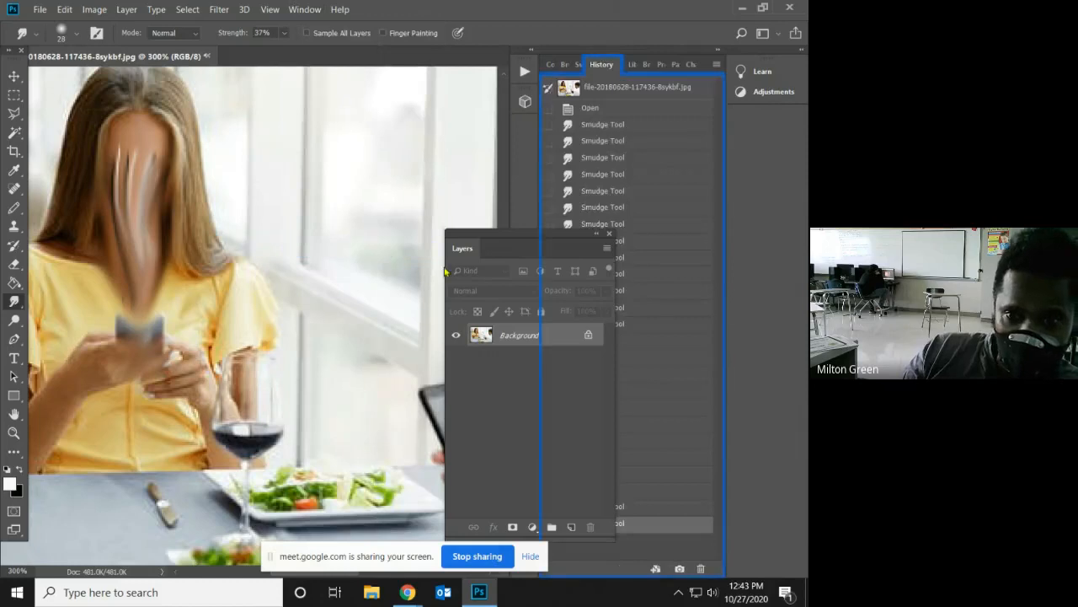
pyautogui.click(664, 309)
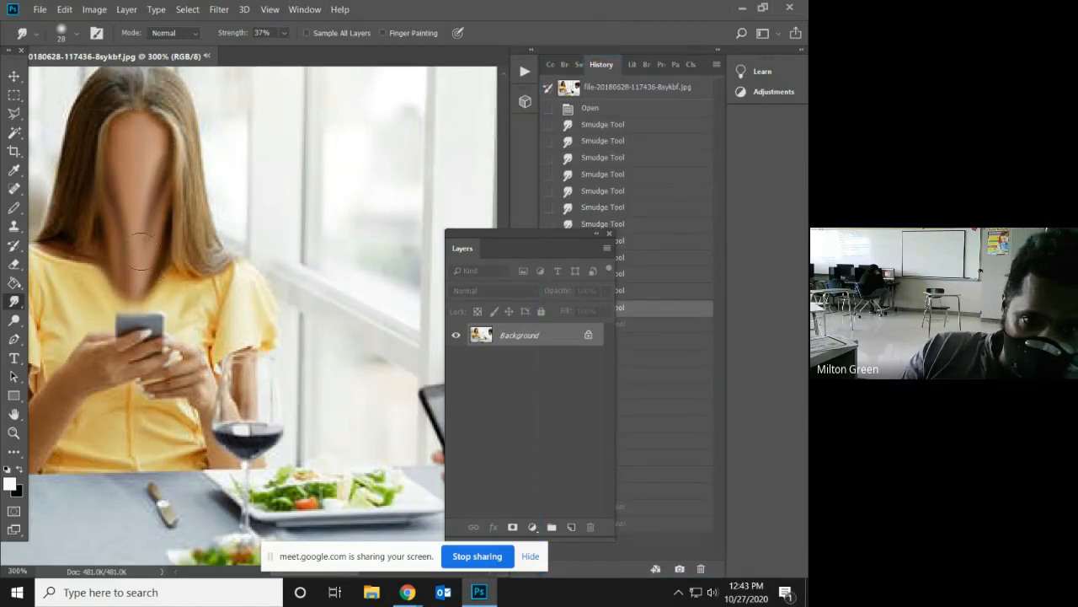
pyautogui.click(645, 324)
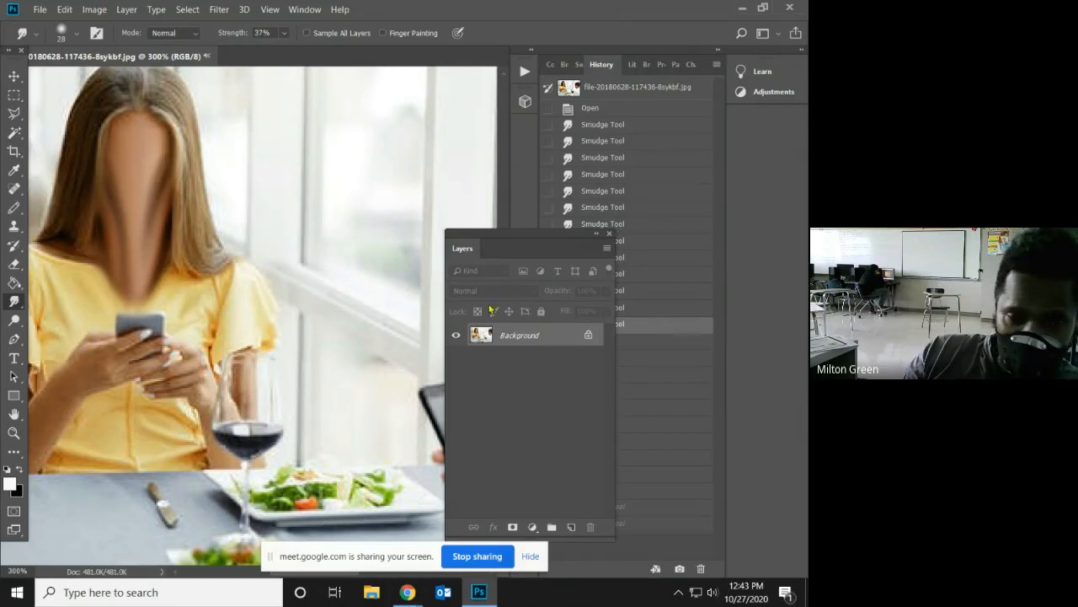
pyautogui.moveTo(588, 240); pyautogui.dragTo(758, 319)
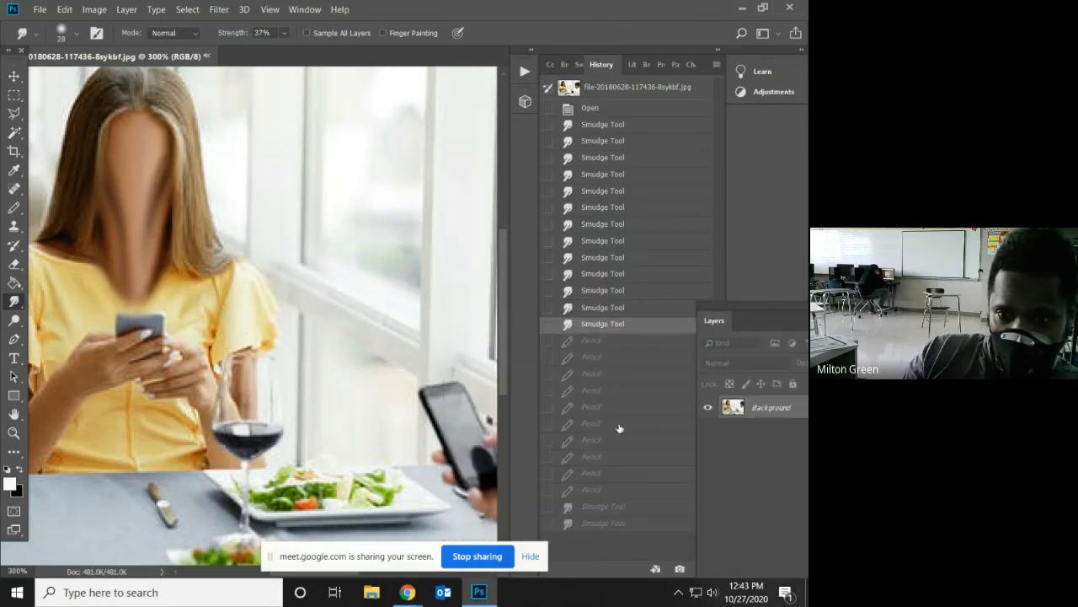
pyautogui.click(604, 491)
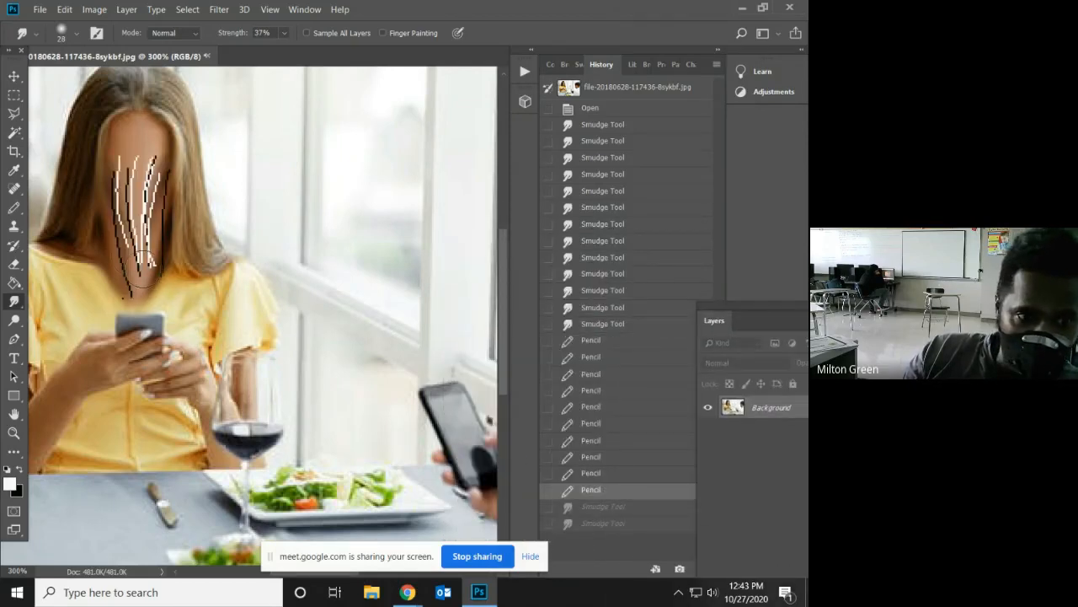
# - Smudge the black and white pencil lines up along the woman's stretched face at 28 px and 37% strength
pyautogui.moveTo(145, 282); pyautogui.dragTo(139, 154)
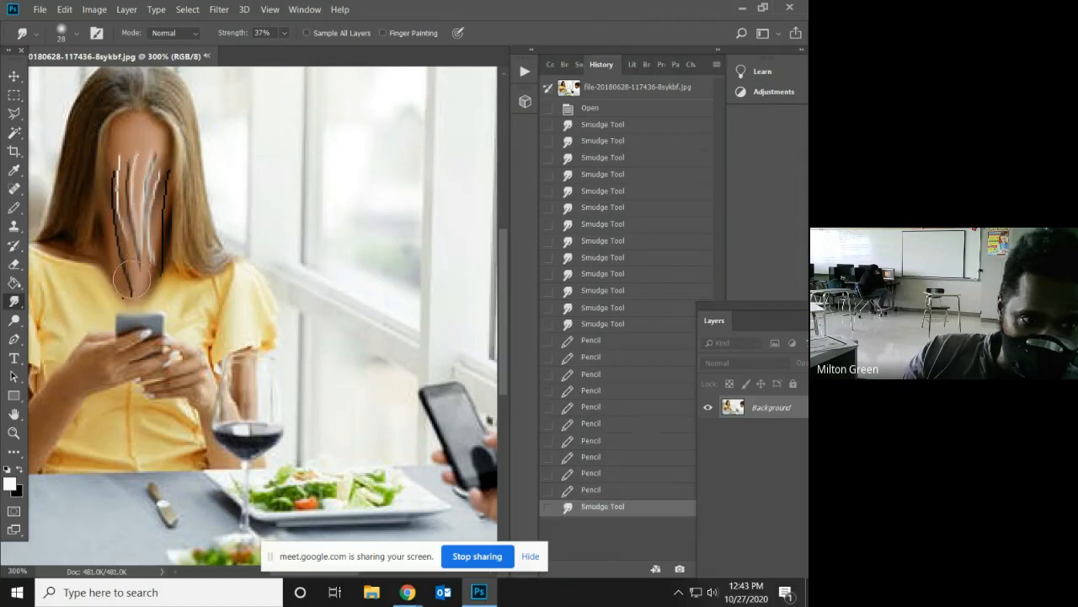
pyautogui.moveTo(129, 279)
pyautogui.mouseDown()
pyautogui.moveTo(127, 173)
pyautogui.moveTo(133, 161)
pyautogui.moveTo(166, 202)
pyautogui.moveTo(168, 162)
pyautogui.moveTo(139, 257)
pyautogui.mouseUp()
pyautogui.moveTo(119, 184)
pyautogui.mouseDown()
pyautogui.moveTo(127, 126)
pyautogui.moveTo(150, 148)
pyautogui.mouseUp()
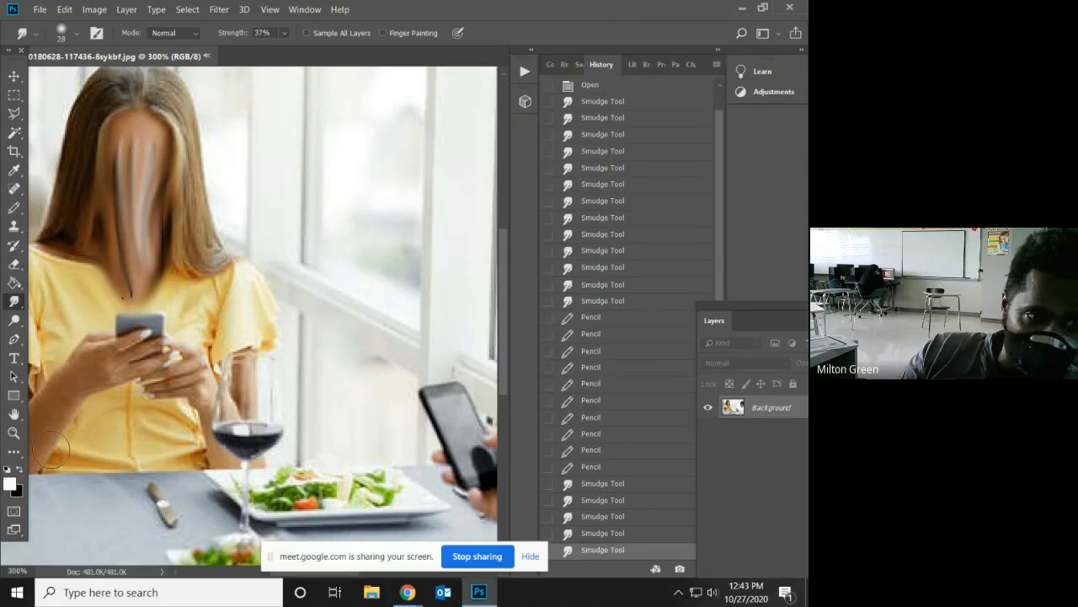
# - Set the foreground colour to the golden shade #ceb165, sampled from the woman's yellow top
pyautogui.click(14, 209)
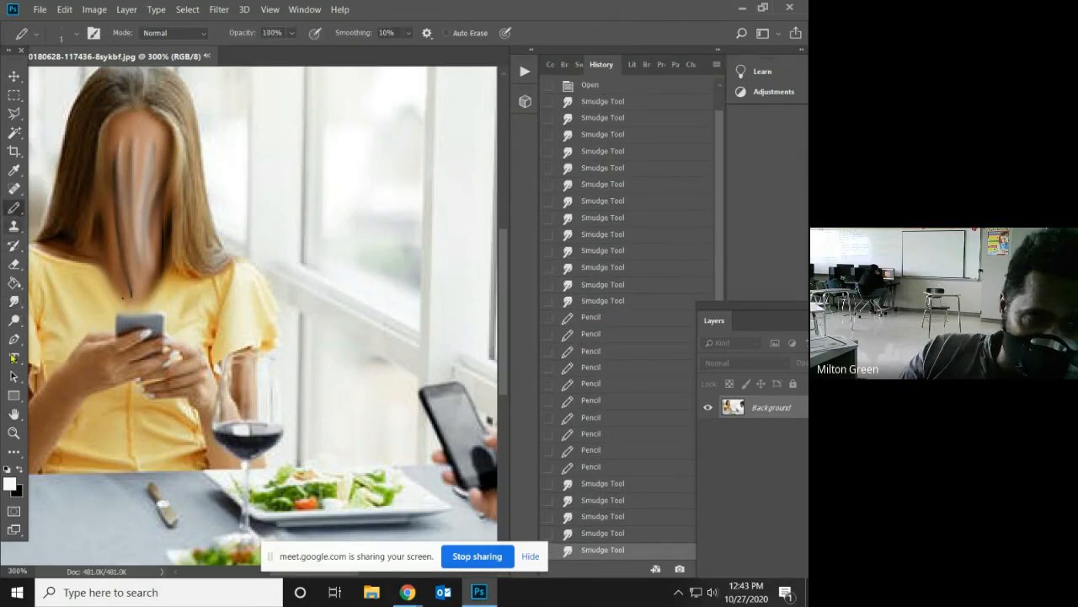
pyautogui.click(10, 483)
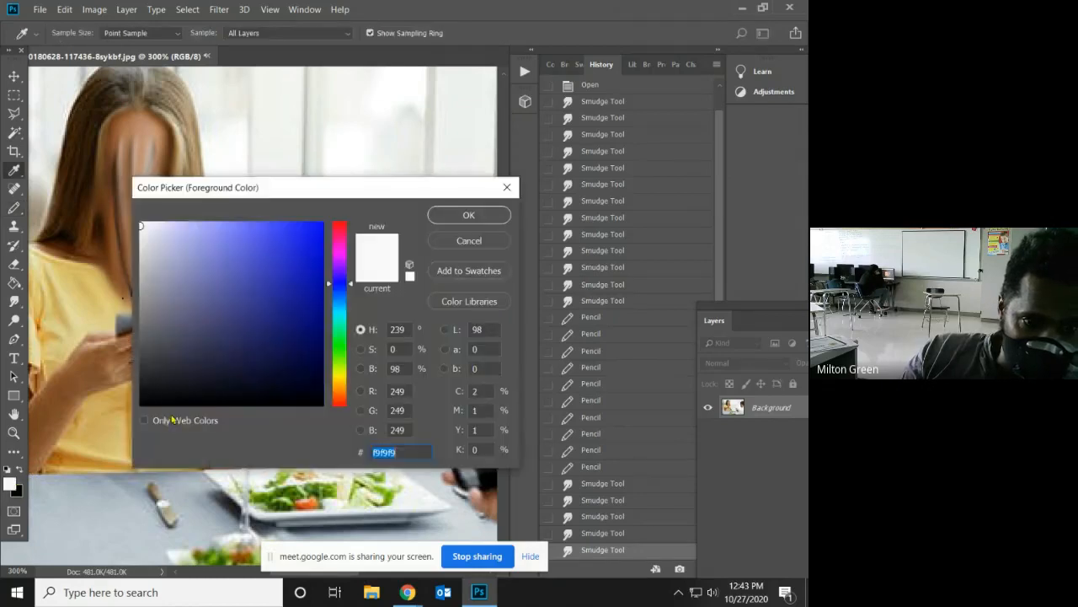
pyautogui.click(110, 431)
pyautogui.click(107, 426)
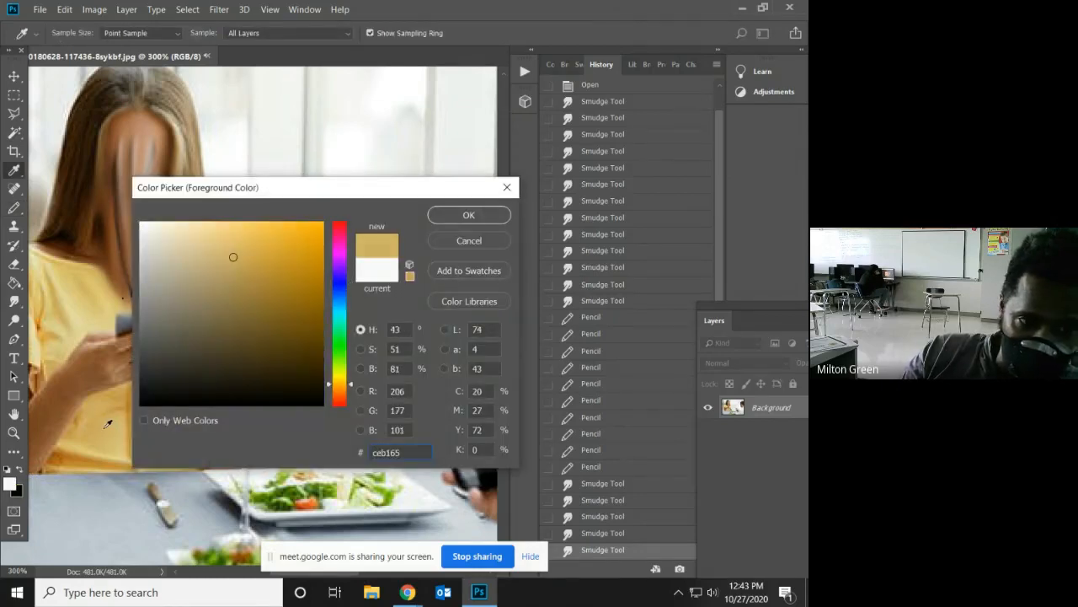
pyautogui.click(465, 217)
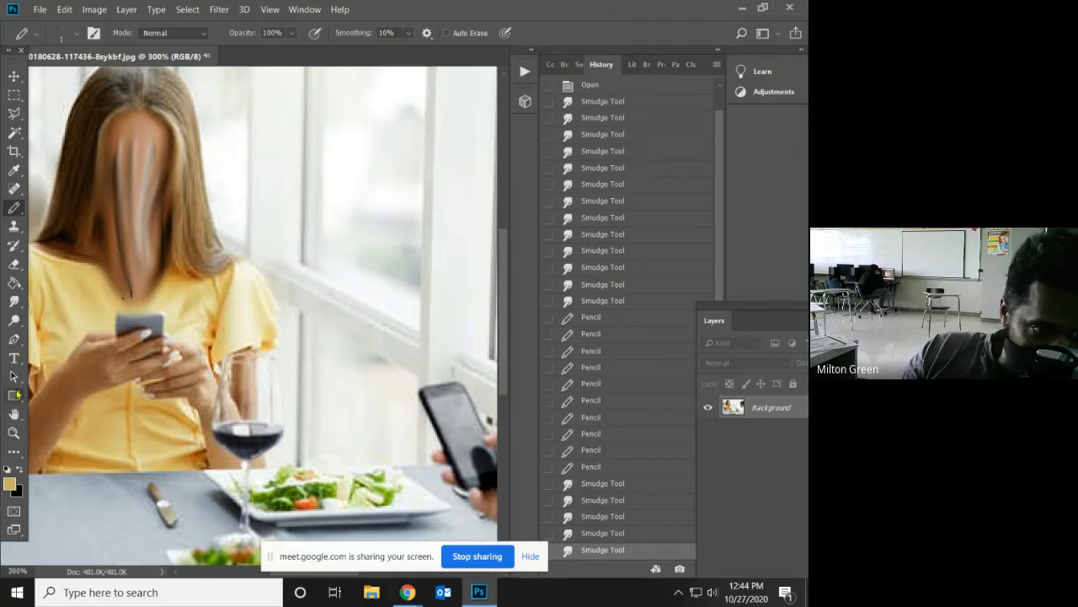
# - Smudge the face streaks downward once more and draw three thin golden lines over them using the Pencil tool at 1 px
pyautogui.click(13, 301)
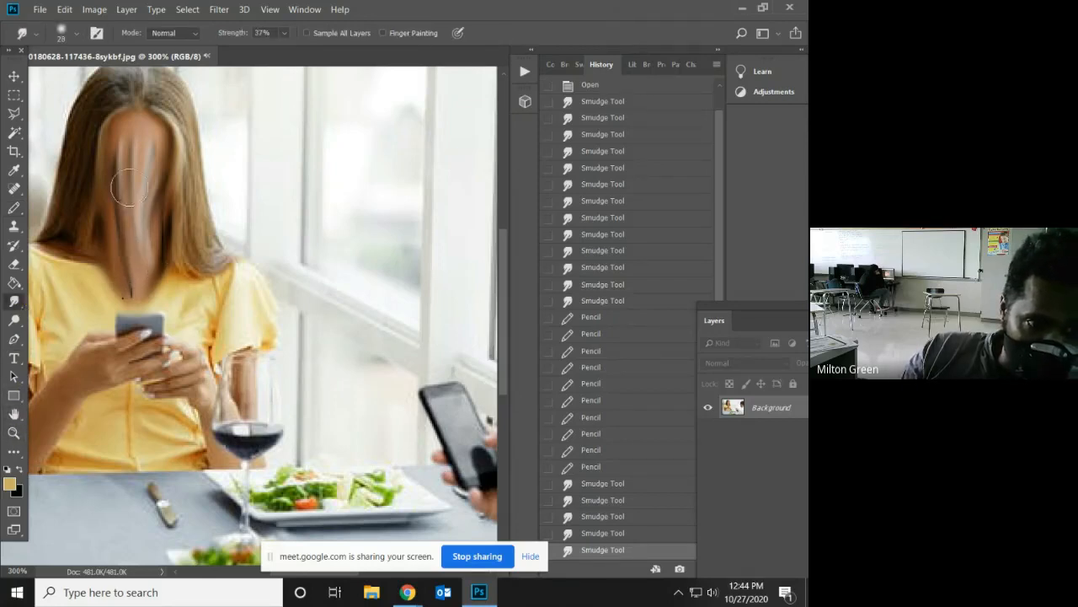
pyautogui.moveTo(128, 187)
pyautogui.mouseDown()
pyautogui.moveTo(118, 252)
pyautogui.moveTo(122, 240)
pyautogui.mouseUp()
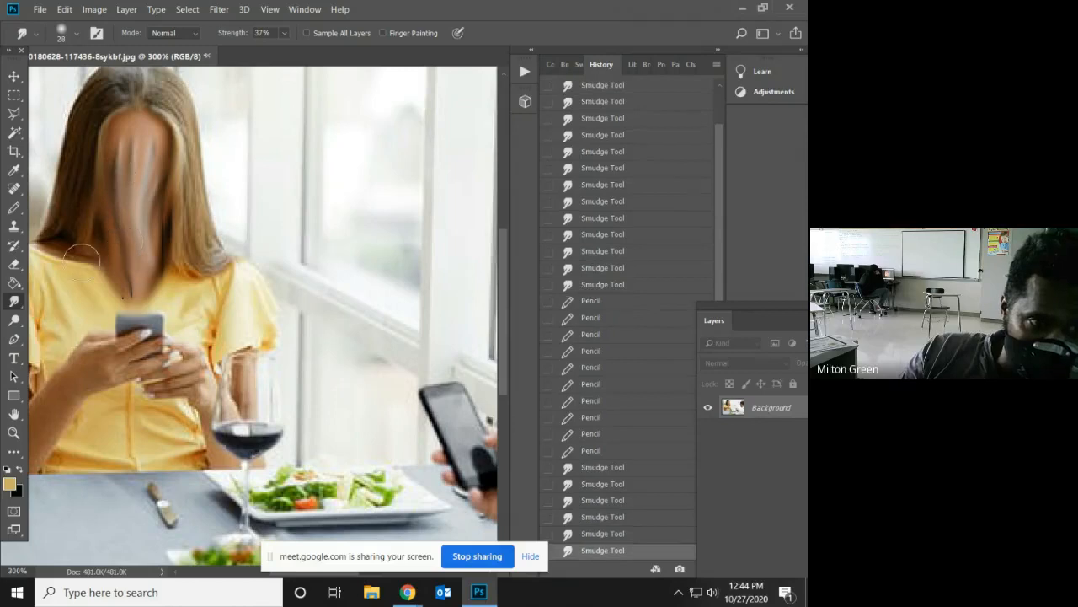
pyautogui.click(15, 208)
pyautogui.moveTo(123, 253); pyautogui.dragTo(127, 268)
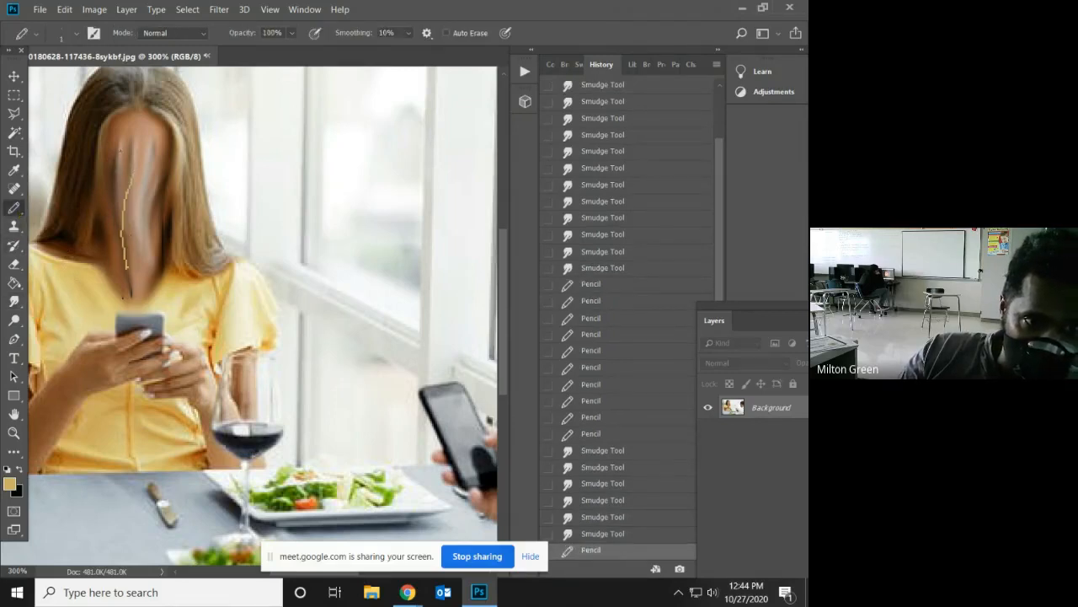
pyautogui.moveTo(118, 153); pyautogui.dragTo(113, 226)
pyautogui.moveTo(143, 145)
pyautogui.mouseDown()
pyautogui.moveTo(130, 212)
pyautogui.moveTo(141, 223)
pyautogui.mouseUp()
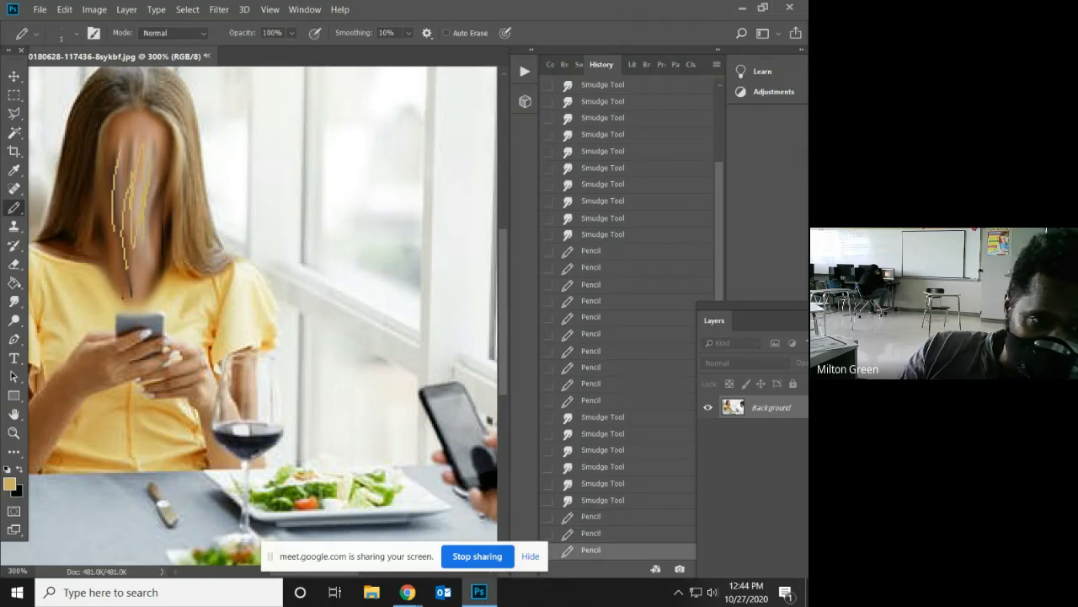
# - Blend the golden pencil lines into the stretched face using the Smudge tool at 28 px and 37% strength
pyautogui.click(14, 302)
pyautogui.moveTo(135, 193)
pyautogui.mouseDown()
pyautogui.moveTo(127, 253)
pyautogui.moveTo(130, 169)
pyautogui.moveTo(133, 291)
pyautogui.mouseUp()
pyautogui.moveTo(127, 219)
pyautogui.mouseDown()
pyautogui.moveTo(134, 223)
pyautogui.moveTo(139, 132)
pyautogui.moveTo(140, 145)
pyautogui.mouseUp()
pyautogui.scroll(-1, 189, 330)
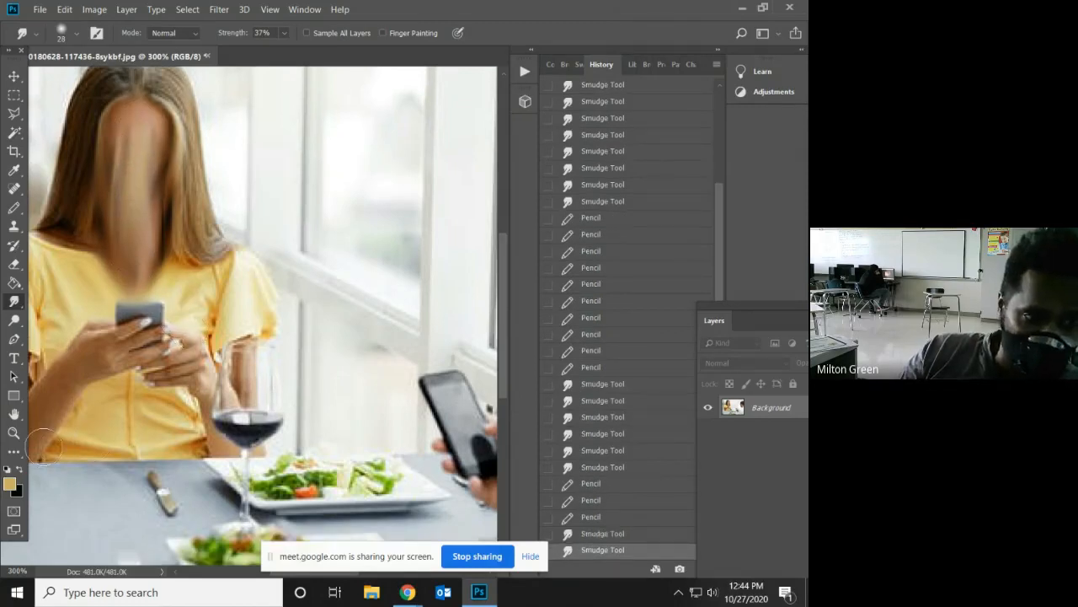
# - Set the foreground colour to a very light off-white for painting around the woman's phone
pyautogui.click(13, 432)
pyautogui.keyDown('alt'); pyautogui.click(216, 411); pyautogui.keyUp('alt')
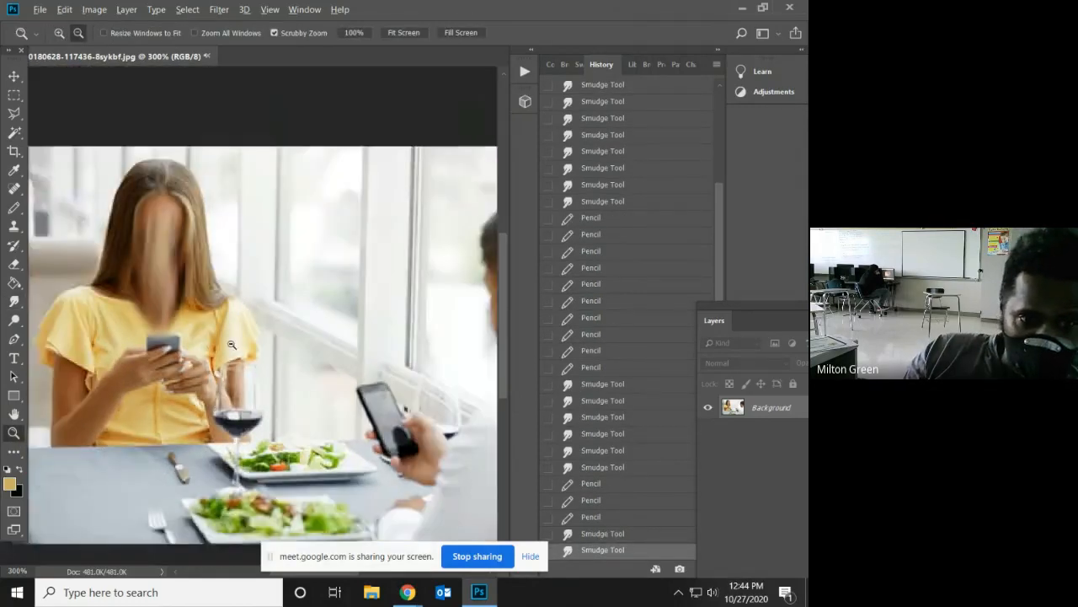
pyautogui.keyDown('alt'); pyautogui.click(216, 412); pyautogui.keyUp('alt')
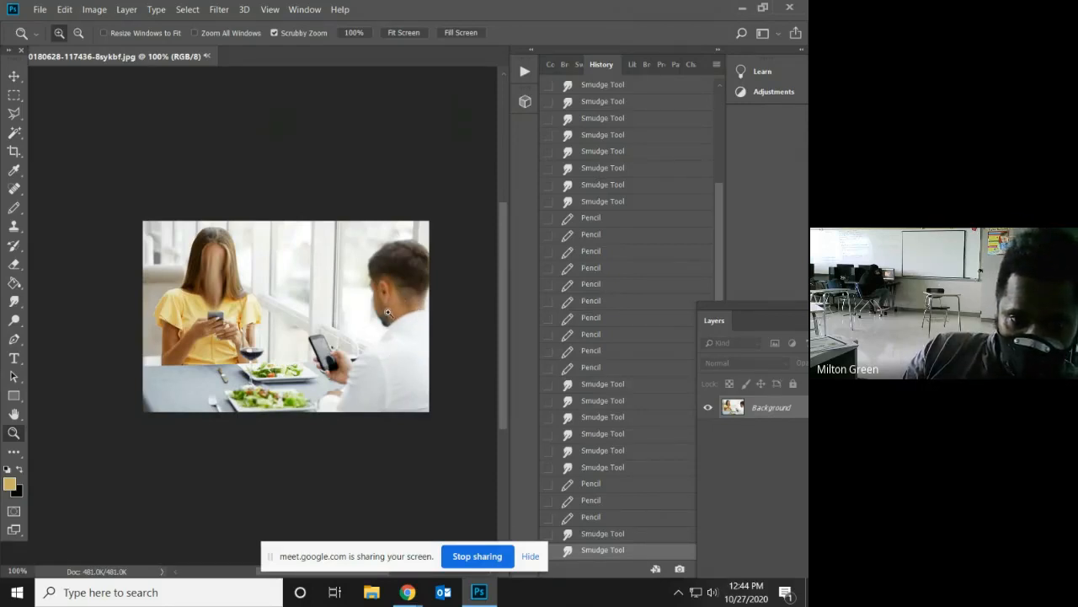
pyautogui.scroll(-1, 389, 253)
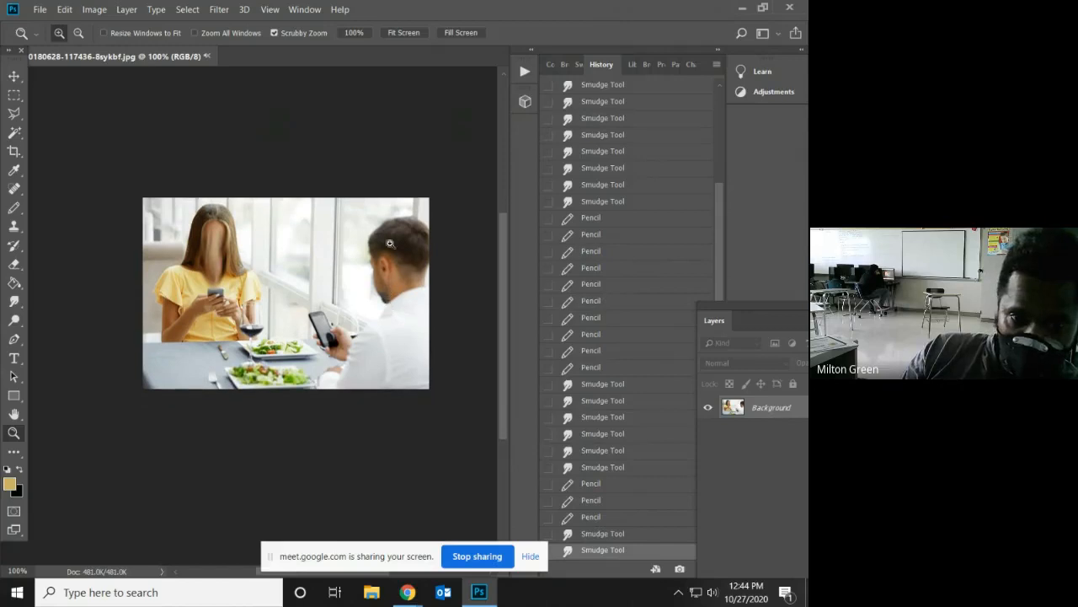
pyautogui.scroll(1, 219, 318)
pyautogui.click(218, 319)
pyautogui.click(218, 320)
pyautogui.click(219, 319)
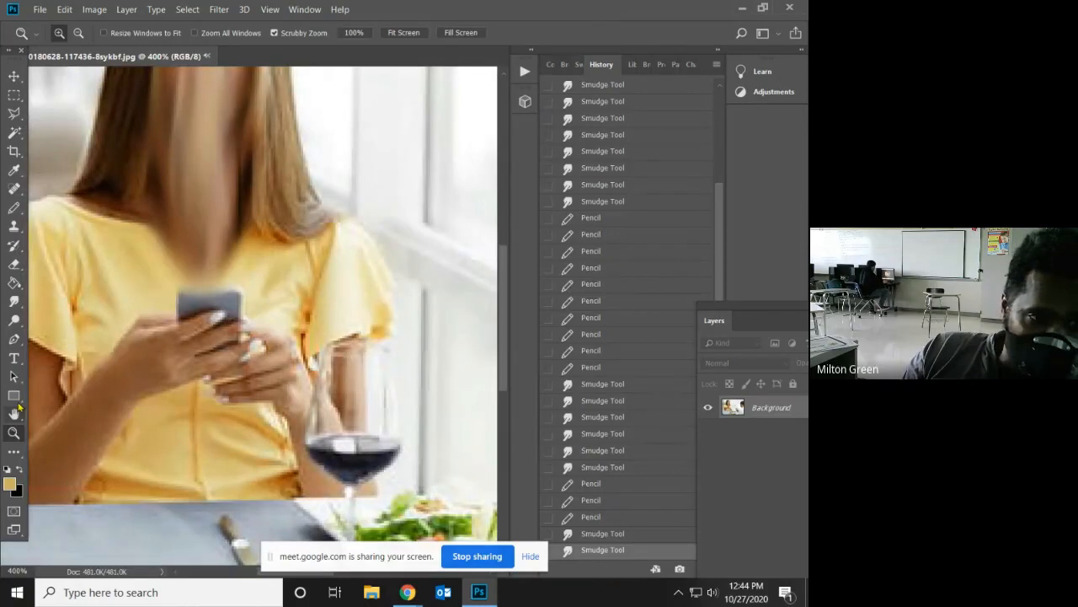
pyautogui.click(11, 483)
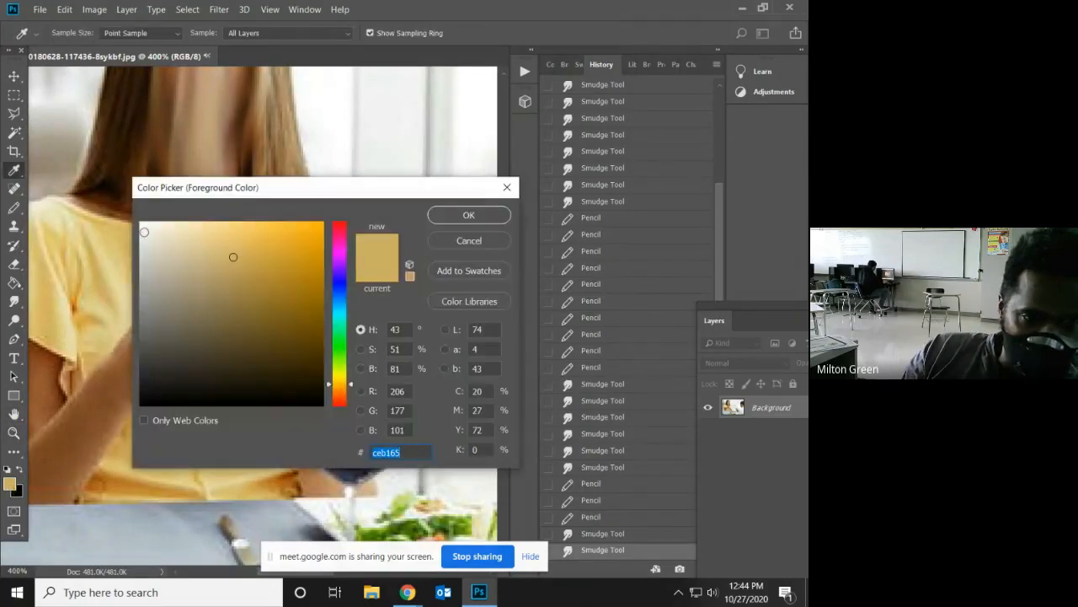
pyautogui.click(469, 216)
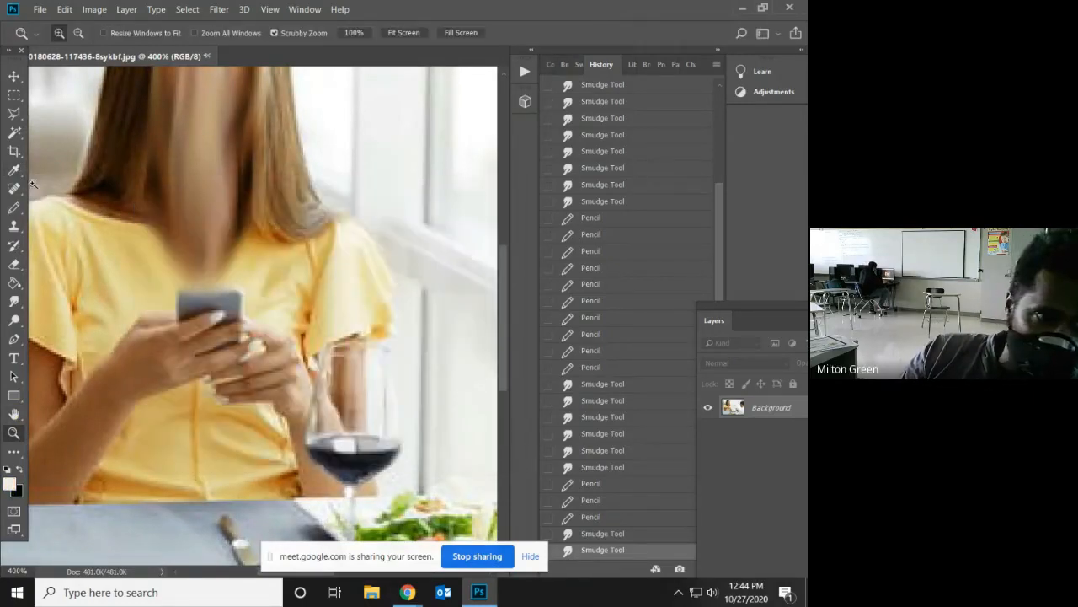
# - Paint soft off-white rays fanning upward from the top of the woman's phone using the Brush tool at 9 px
pyautogui.click(13, 207)
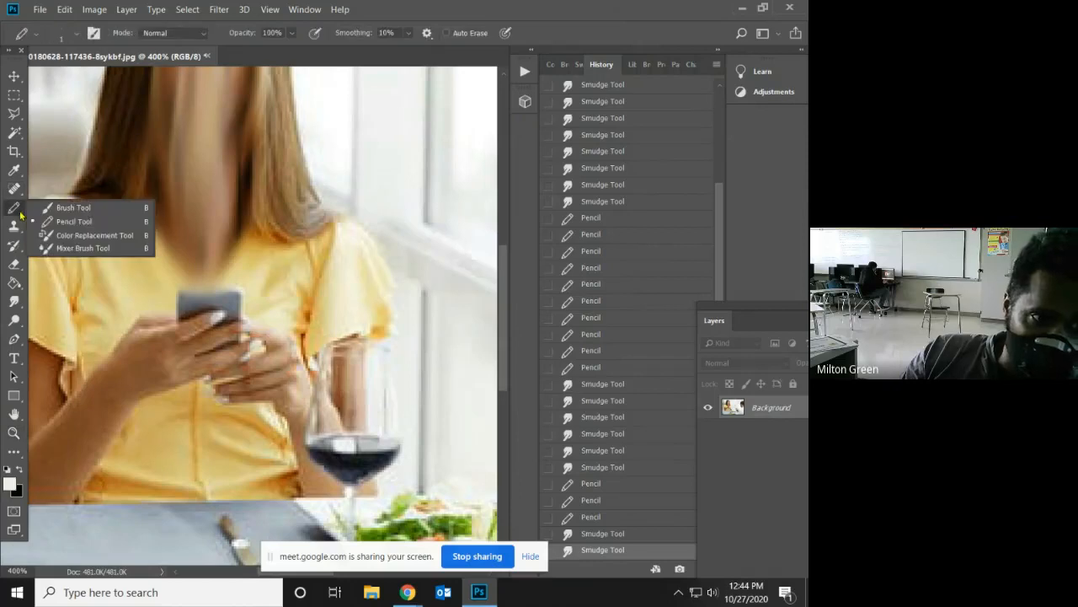
pyautogui.click(73, 207)
pyautogui.click(78, 34)
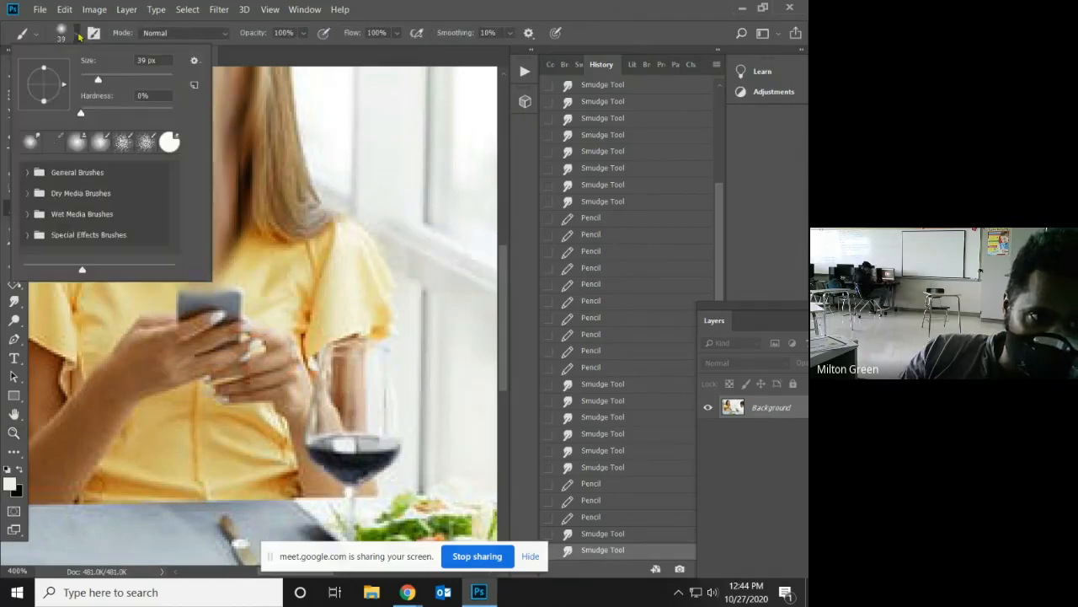
pyautogui.moveTo(97, 81); pyautogui.dragTo(84, 81)
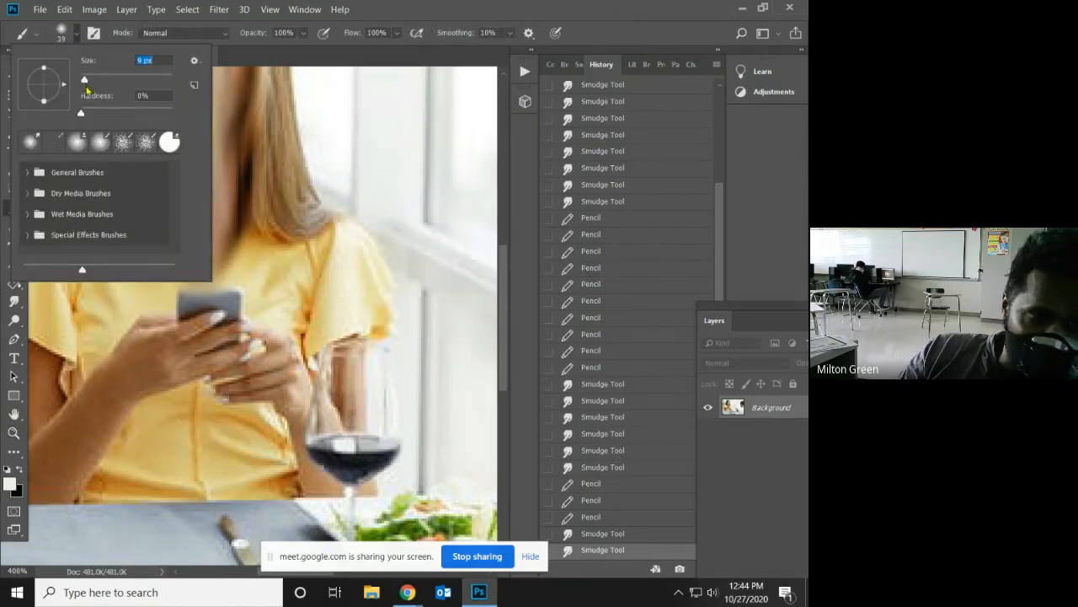
pyautogui.click(230, 268)
pyautogui.click(175, 261)
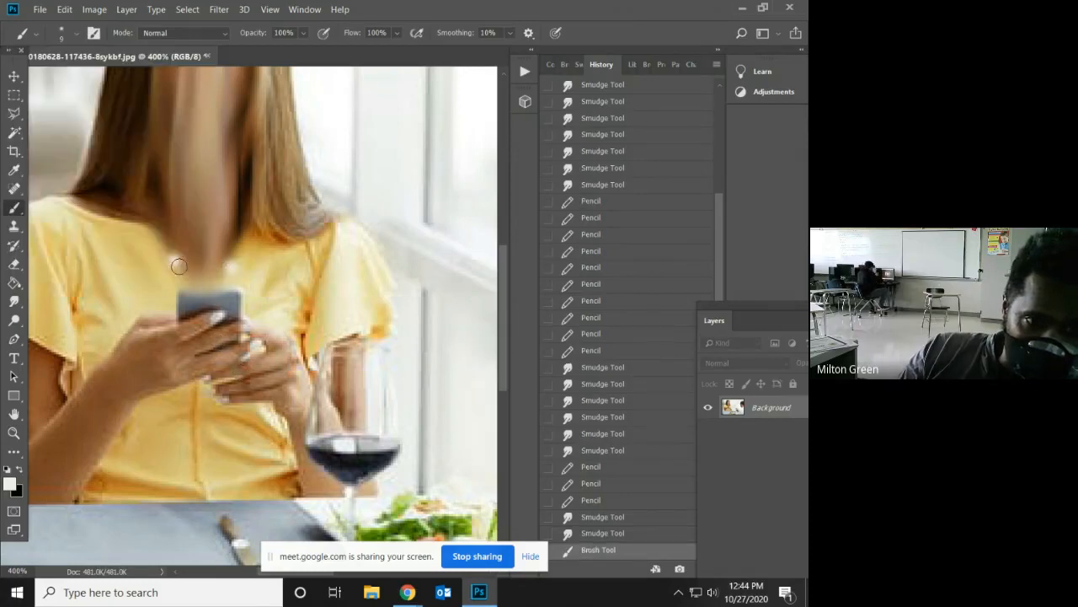
pyautogui.moveTo(179, 267)
pyautogui.mouseDown()
pyautogui.moveTo(217, 274)
pyautogui.moveTo(233, 261)
pyautogui.moveTo(166, 254)
pyautogui.moveTo(196, 274)
pyautogui.moveTo(190, 237)
pyautogui.mouseUp()
pyautogui.moveTo(216, 272); pyautogui.dragTo(223, 209)
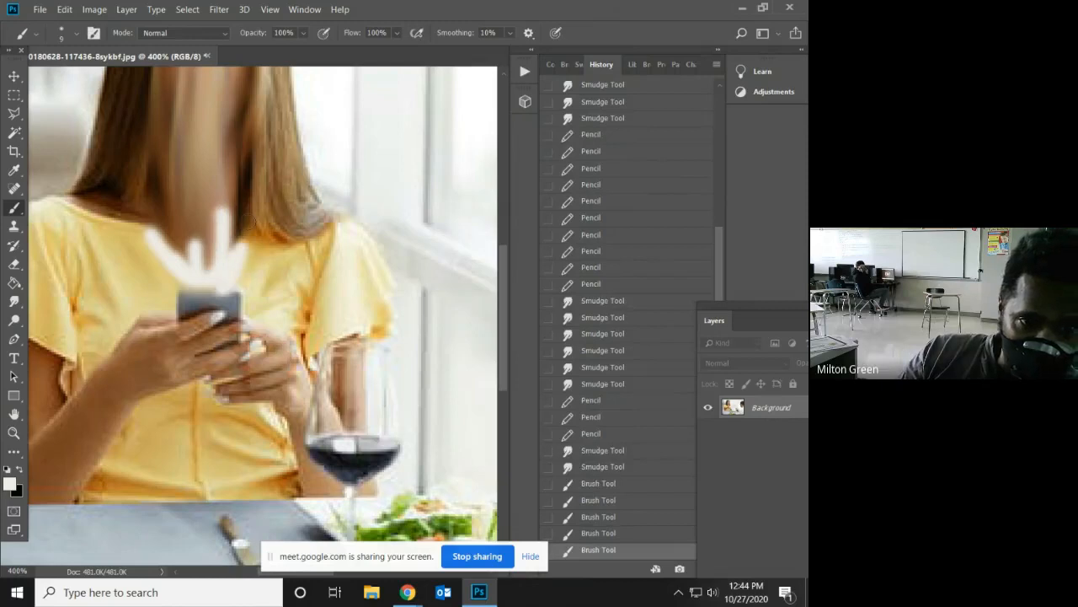
pyautogui.moveTo(241, 251); pyautogui.dragTo(245, 236)
pyautogui.moveTo(198, 263); pyautogui.dragTo(185, 221)
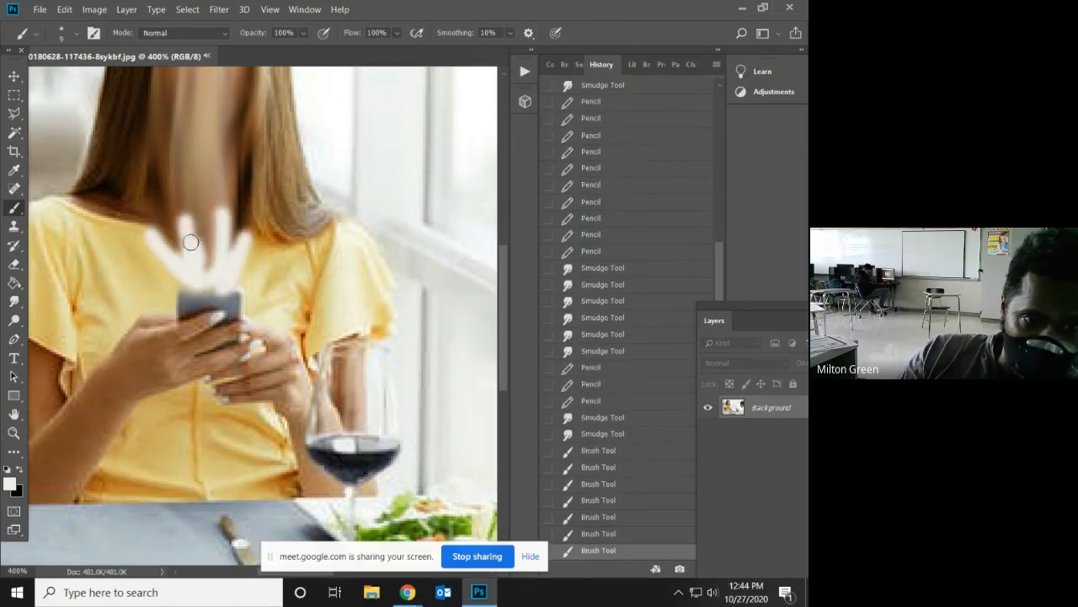
# - Smudge the off-white rays above the phone up toward the face at 37% strength, using sizes of 28 px and 7 px
pyautogui.click(14, 300)
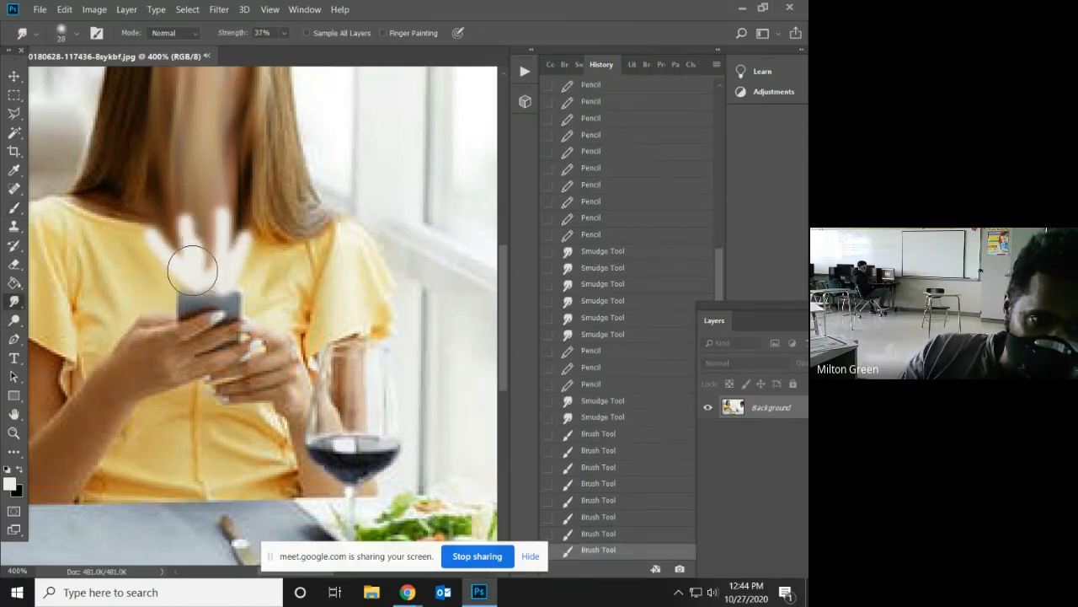
pyautogui.moveTo(198, 271)
pyautogui.mouseDown()
pyautogui.moveTo(166, 212)
pyautogui.moveTo(202, 228)
pyautogui.moveTo(196, 215)
pyautogui.mouseUp()
pyautogui.click(75, 32)
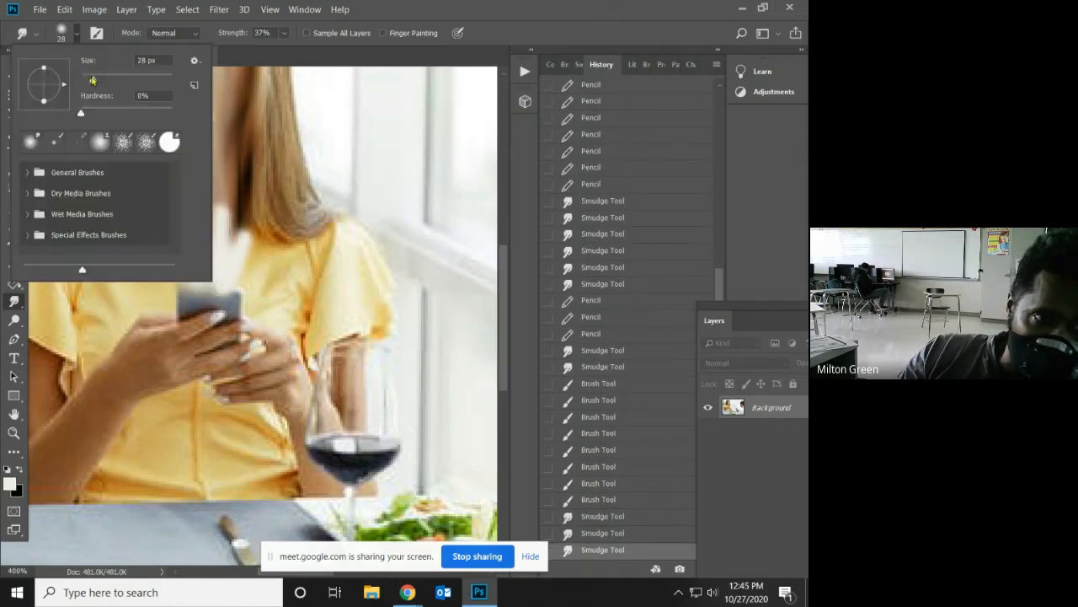
pyautogui.moveTo(93, 82); pyautogui.dragTo(86, 82)
pyautogui.click(232, 261)
pyautogui.moveTo(231, 262); pyautogui.dragTo(220, 185)
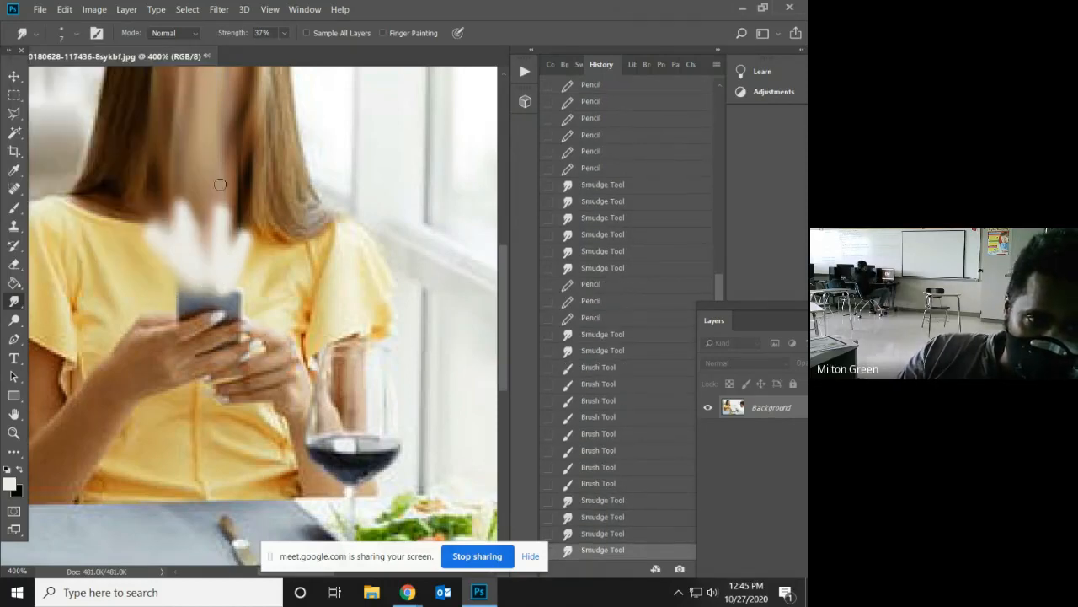
pyautogui.moveTo(178, 142); pyautogui.dragTo(178, 138)
pyautogui.moveTo(190, 261)
pyautogui.mouseDown()
pyautogui.moveTo(187, 146)
pyautogui.moveTo(182, 226)
pyautogui.moveTo(194, 260)
pyautogui.moveTo(169, 139)
pyautogui.mouseUp()
pyautogui.moveTo(199, 220); pyautogui.dragTo(187, 145)
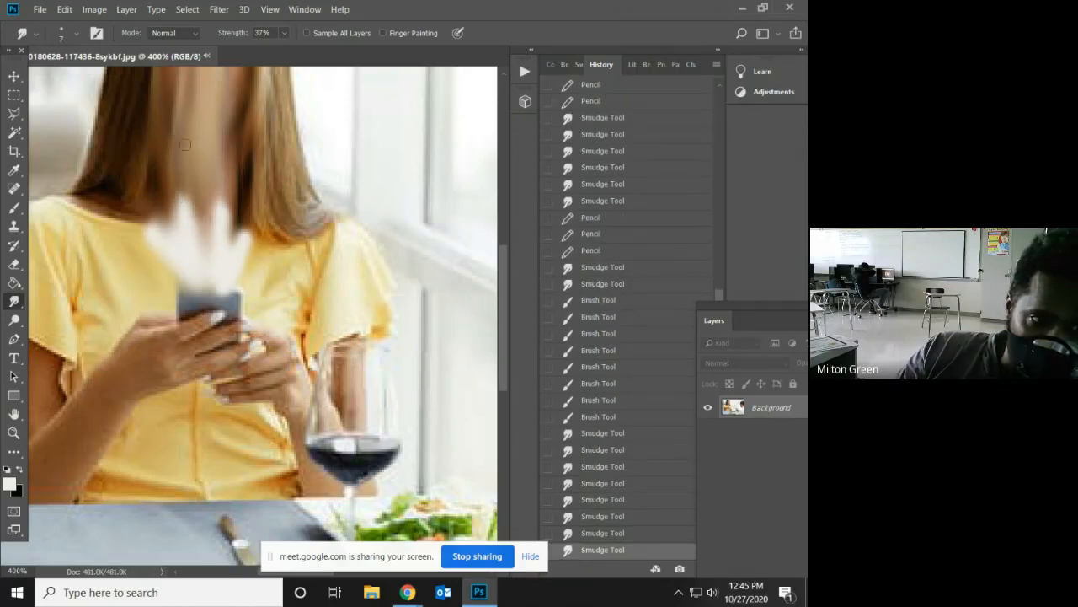
# - Smudge the tips of the off-white rays further up into the stretched face at 7 px and 37% strength
pyautogui.moveTo(217, 223)
pyautogui.mouseDown()
pyautogui.moveTo(215, 156)
pyautogui.moveTo(192, 252)
pyautogui.moveTo(187, 149)
pyautogui.mouseUp()
pyautogui.moveTo(175, 251); pyautogui.dragTo(151, 192)
pyautogui.moveTo(242, 244)
pyautogui.mouseDown()
pyautogui.moveTo(246, 177)
pyautogui.moveTo(216, 140)
pyautogui.mouseUp()
pyautogui.scroll(-3, 215, 253)
pyautogui.scroll(4, 221, 308)
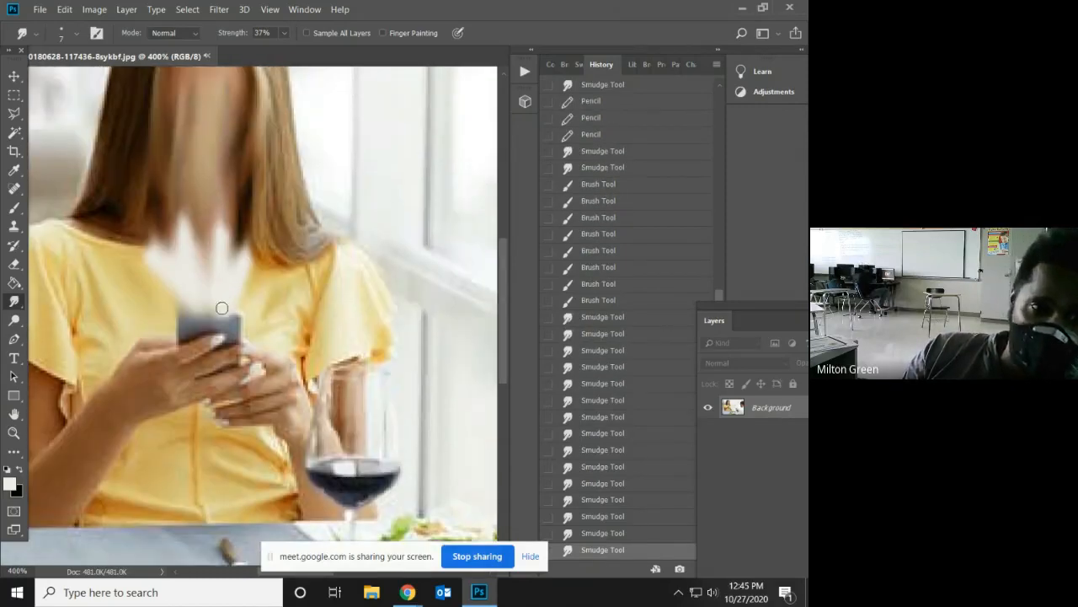
# - Select the middle window pane between the woman and the man with a four-cornered Polygonal Lasso outline
pyautogui.click(14, 433)
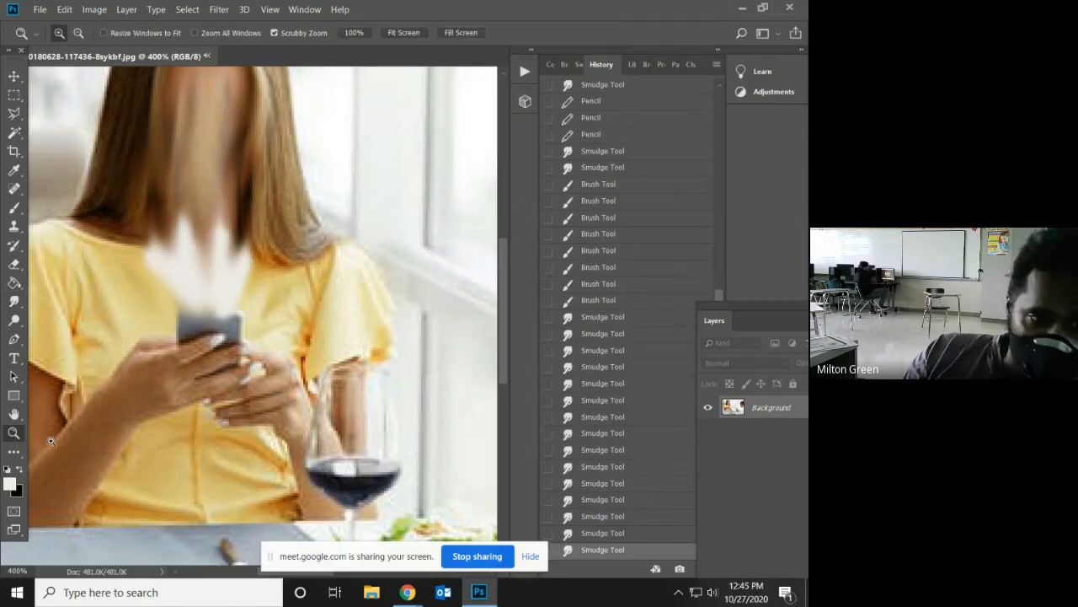
pyautogui.keyDown('alt'); pyautogui.click(408, 376); pyautogui.keyUp('alt')
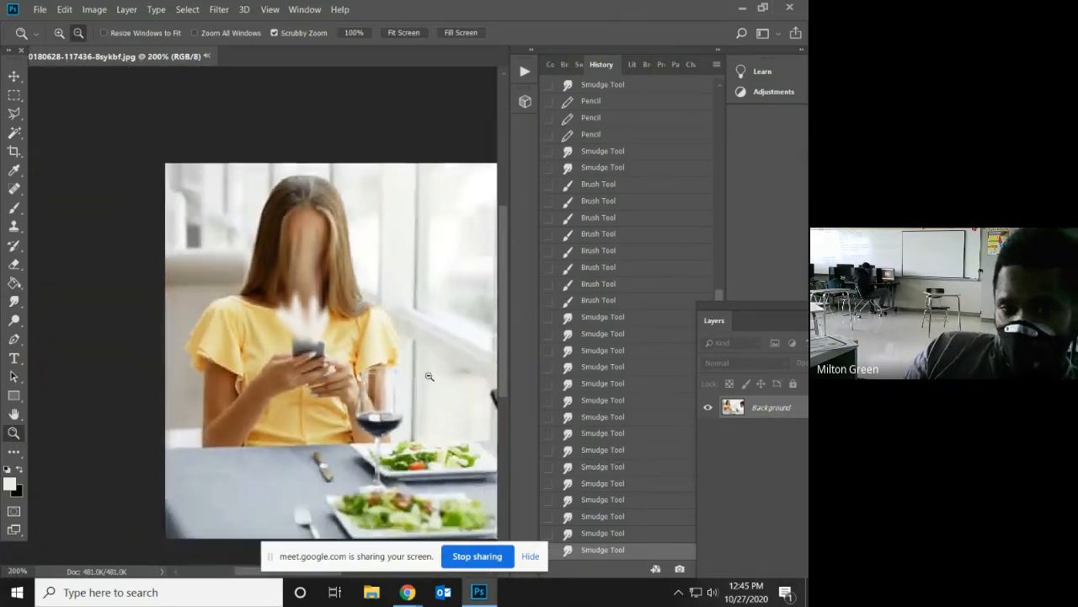
pyautogui.keyDown('alt'); pyautogui.click(429, 376); pyautogui.keyUp('alt')
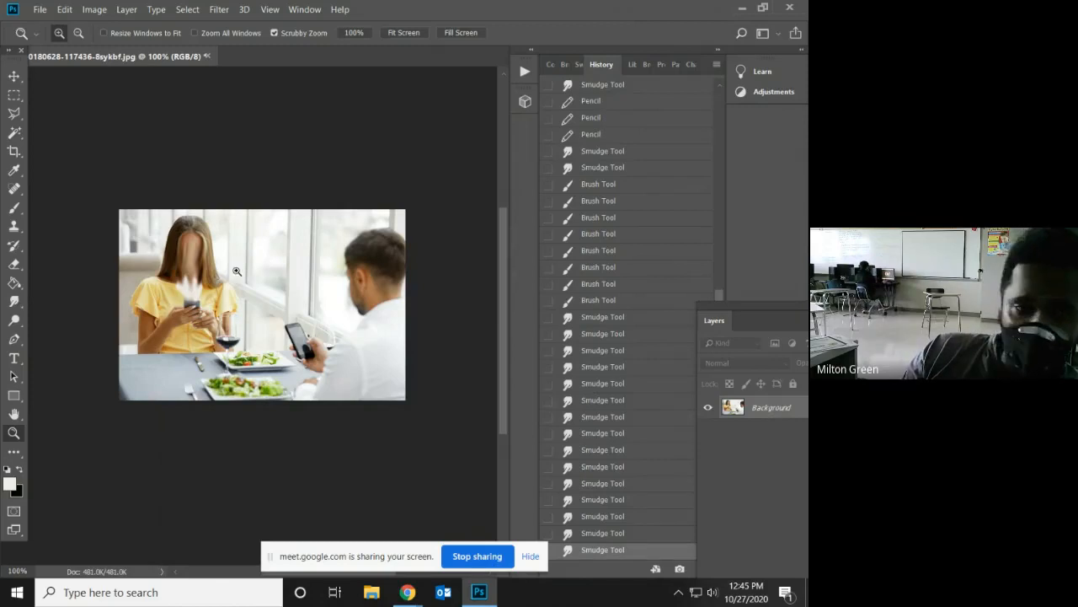
pyautogui.click(262, 337)
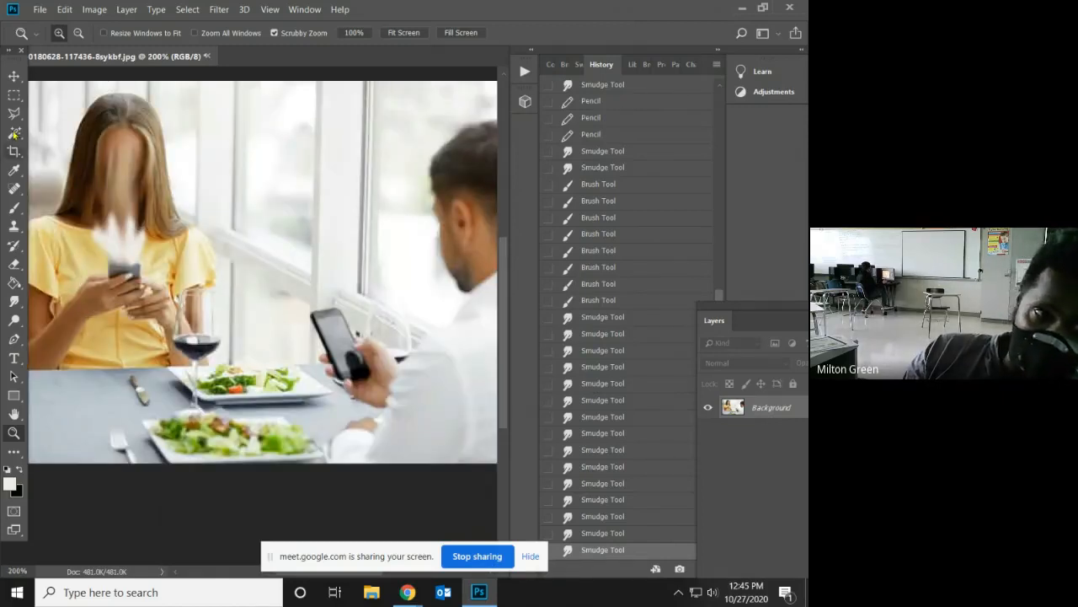
pyautogui.click(14, 94)
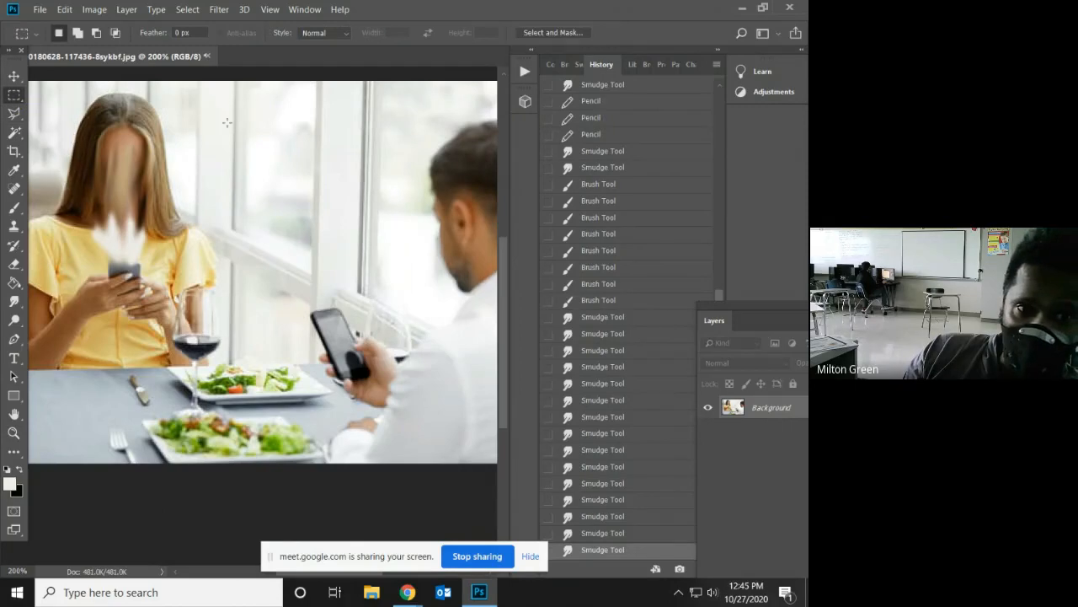
pyautogui.rightClick(13, 113)
pyautogui.click(75, 125)
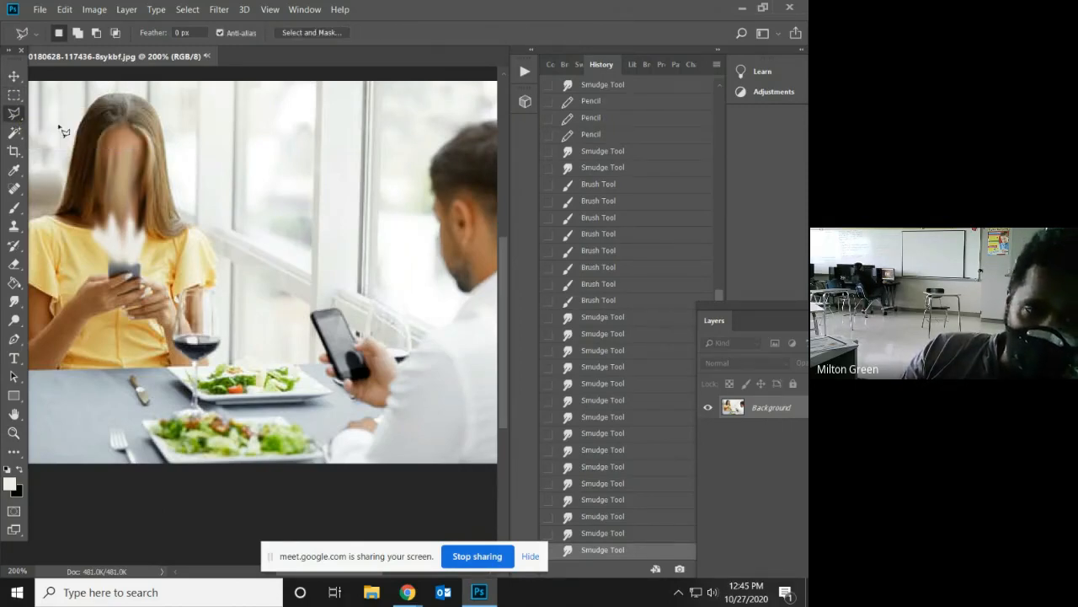
pyautogui.scroll(2, 240, 113)
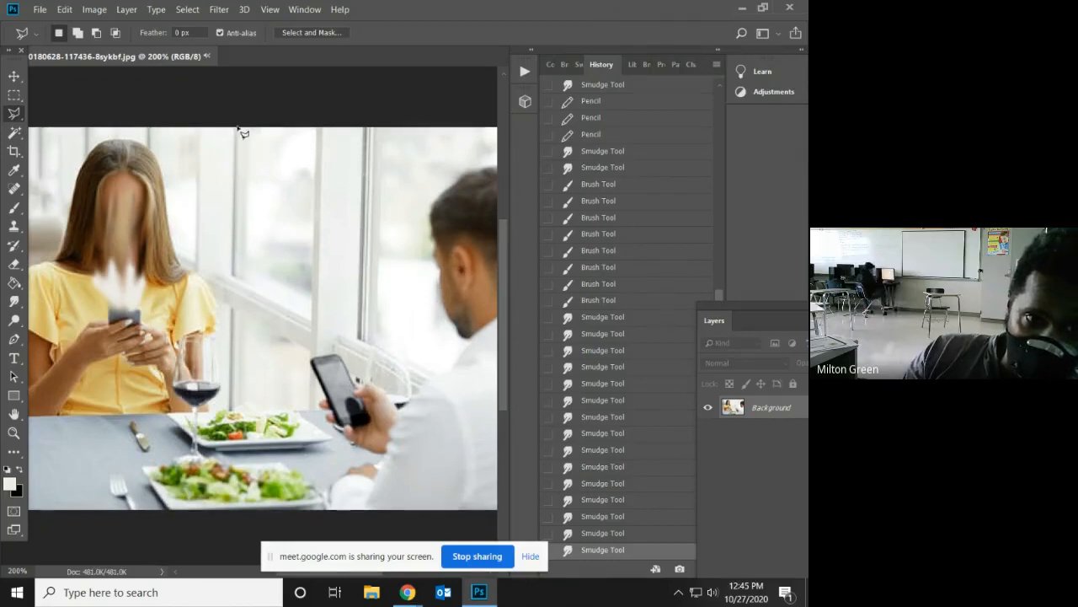
pyautogui.click(232, 113)
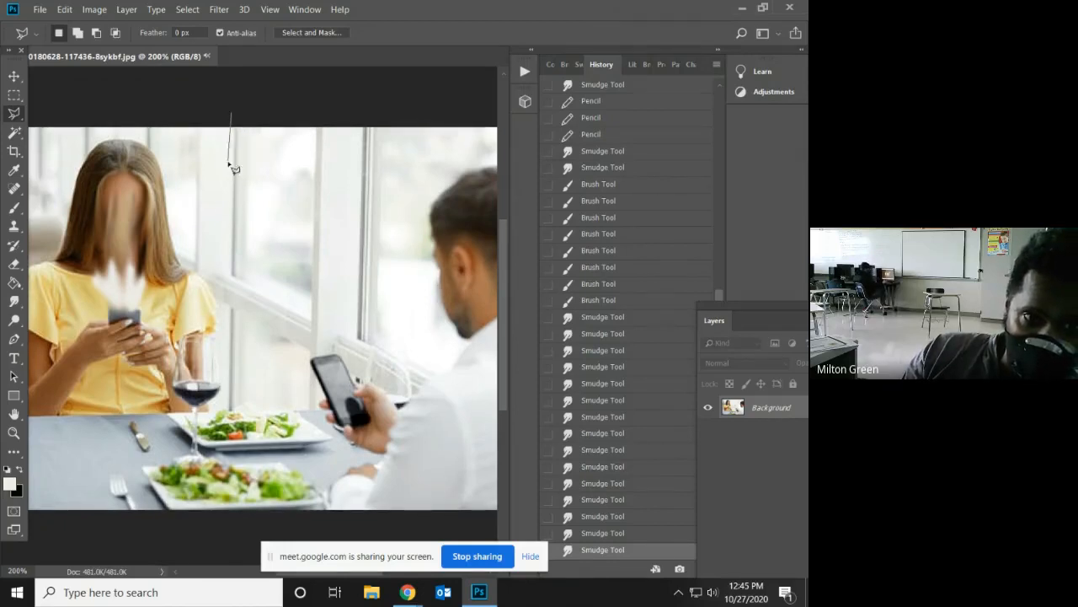
pyautogui.click(232, 283)
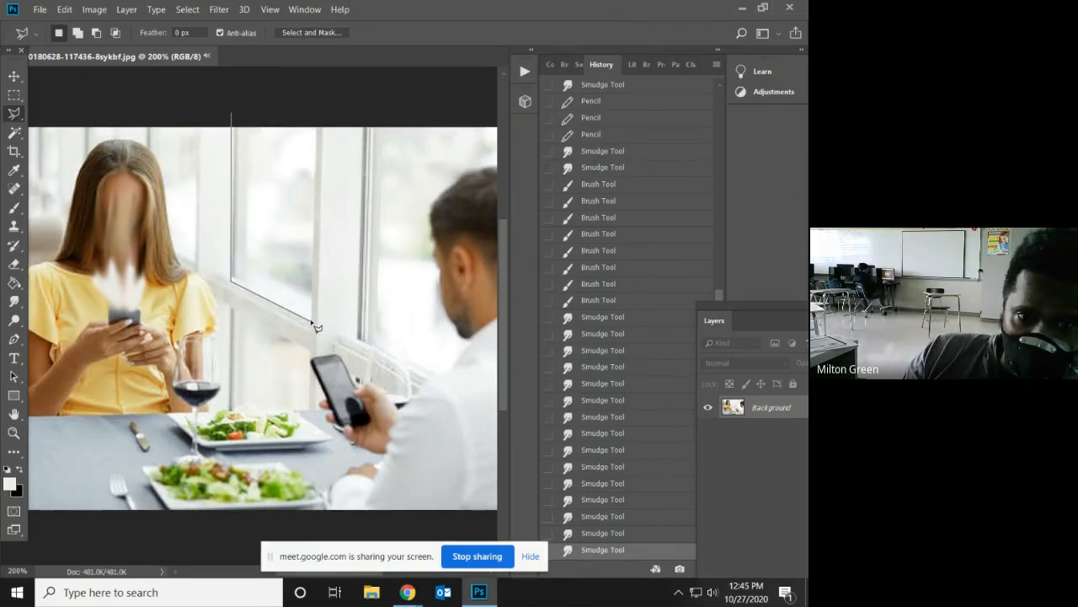
pyautogui.click(312, 320)
pyautogui.click(317, 121)
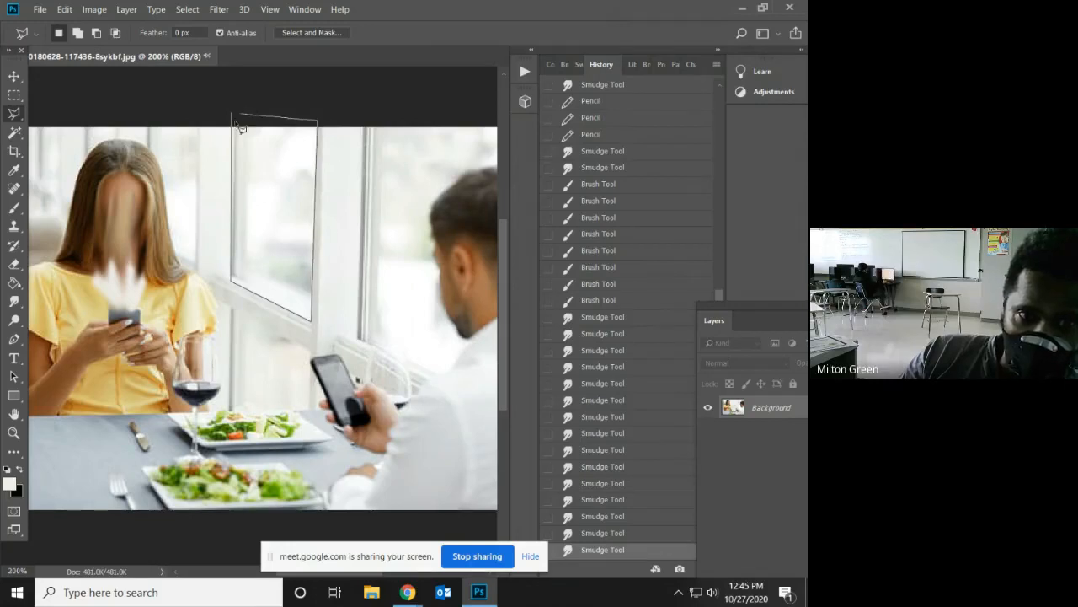
pyautogui.click(233, 117)
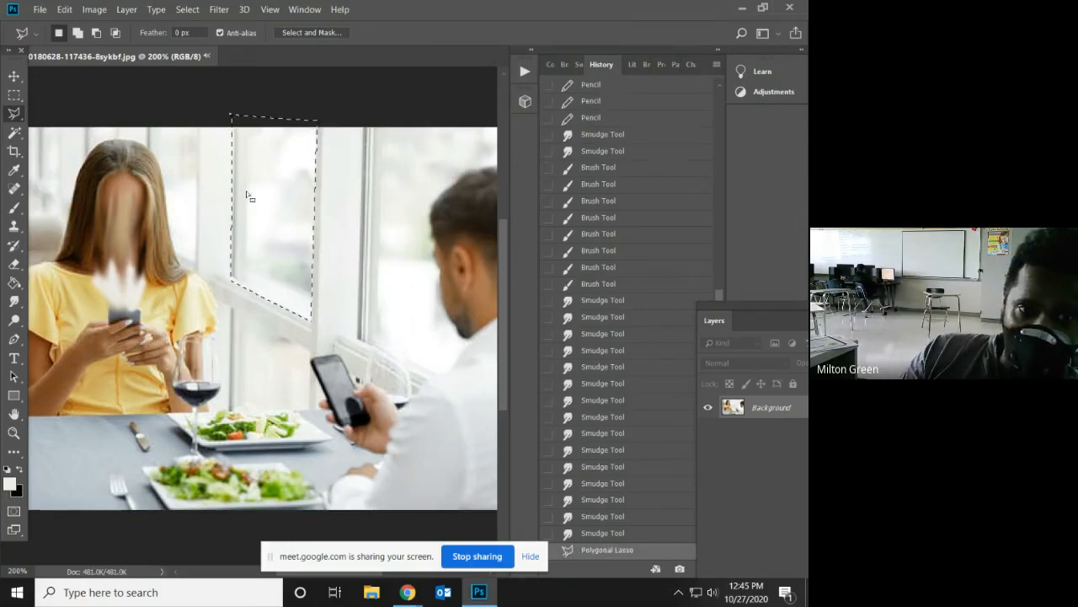
# - Apply the Stained Glass texture filter to the selected pane with cell size 17, border thickness 4 and light intensity 3
pyautogui.click(218, 10)
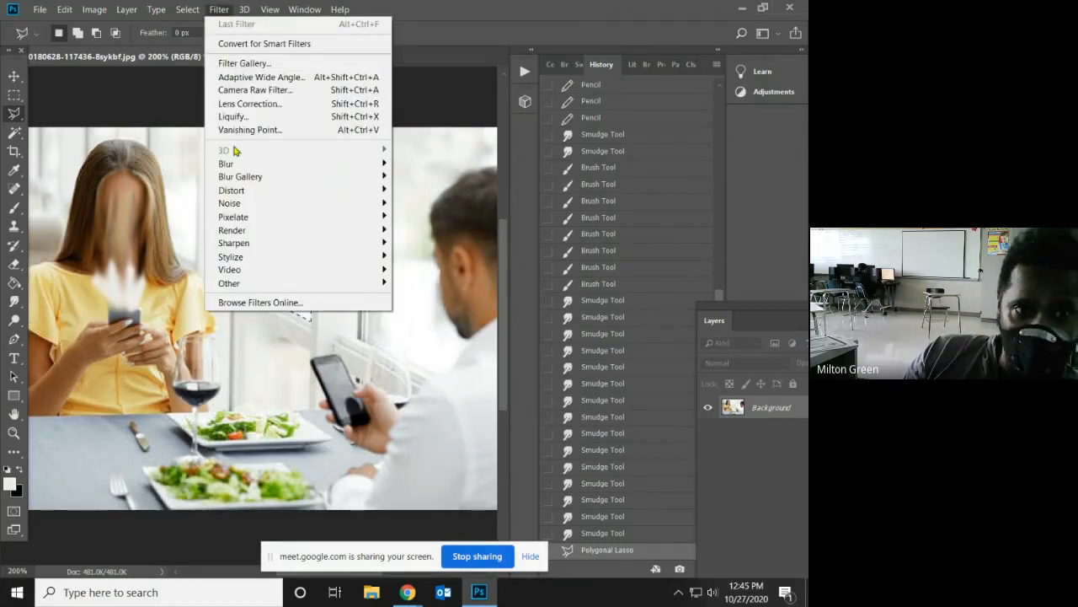
pyautogui.click(271, 66)
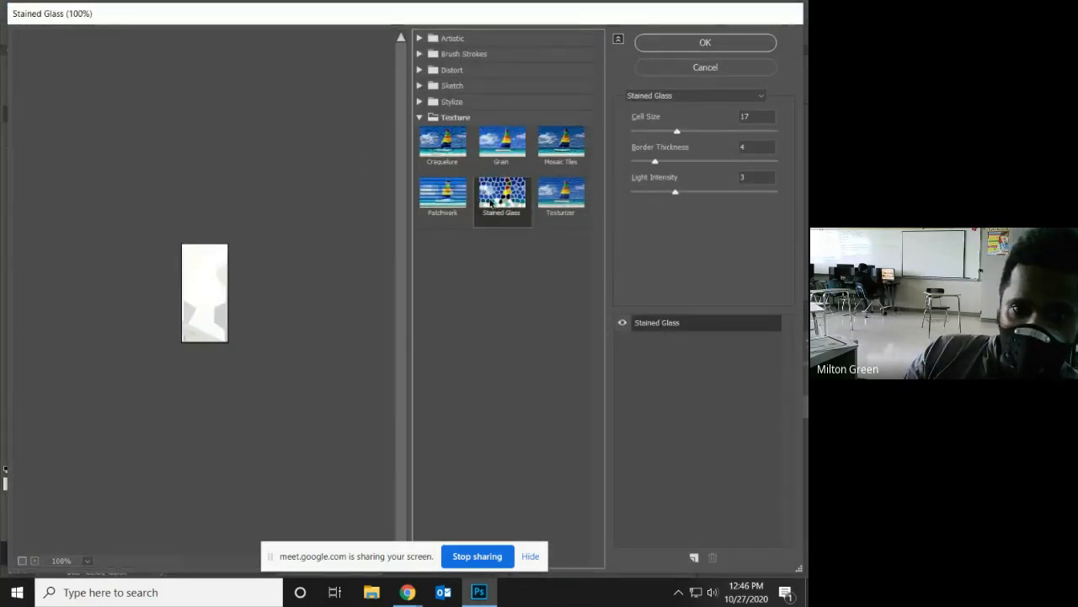
pyautogui.click(704, 44)
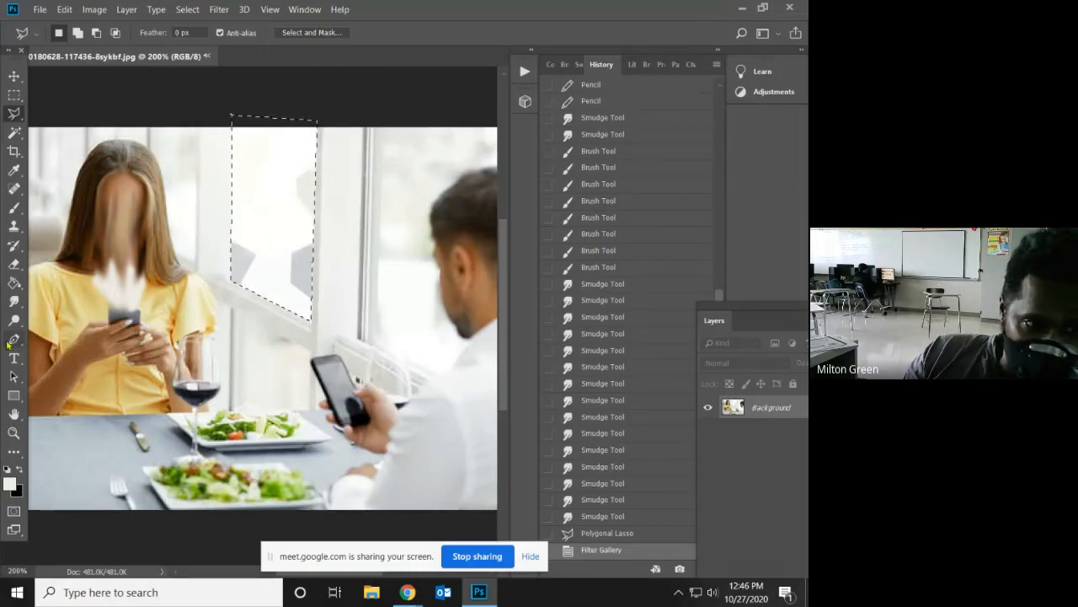
# - Paint looping golden strokes inside the selected pane using the Brush tool at 9 px with colour d1b166 sampled from the photo
pyautogui.click(13, 207)
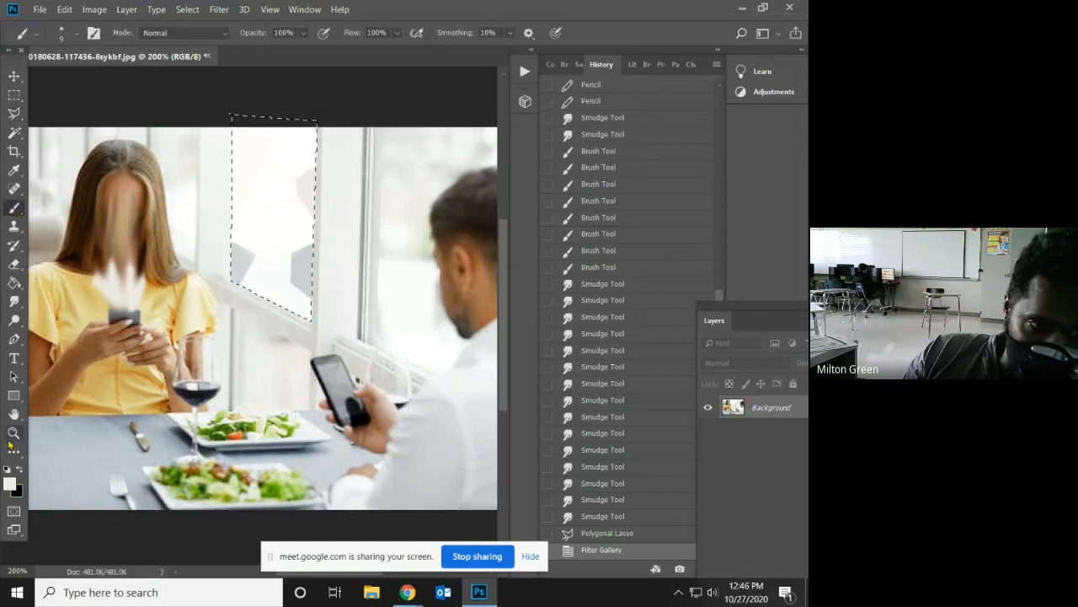
pyautogui.click(9, 483)
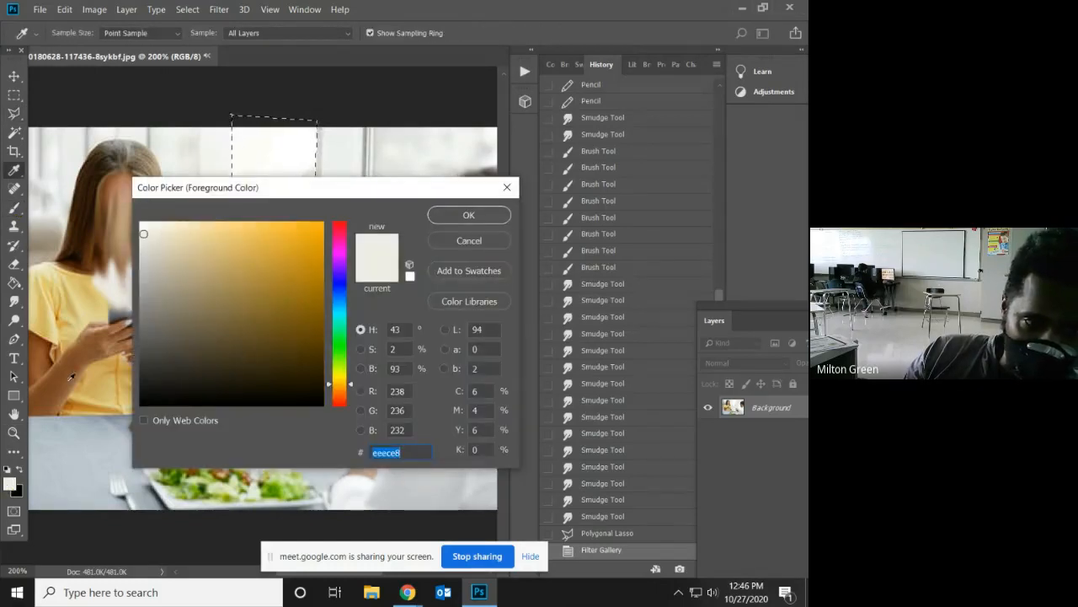
pyautogui.click(115, 394)
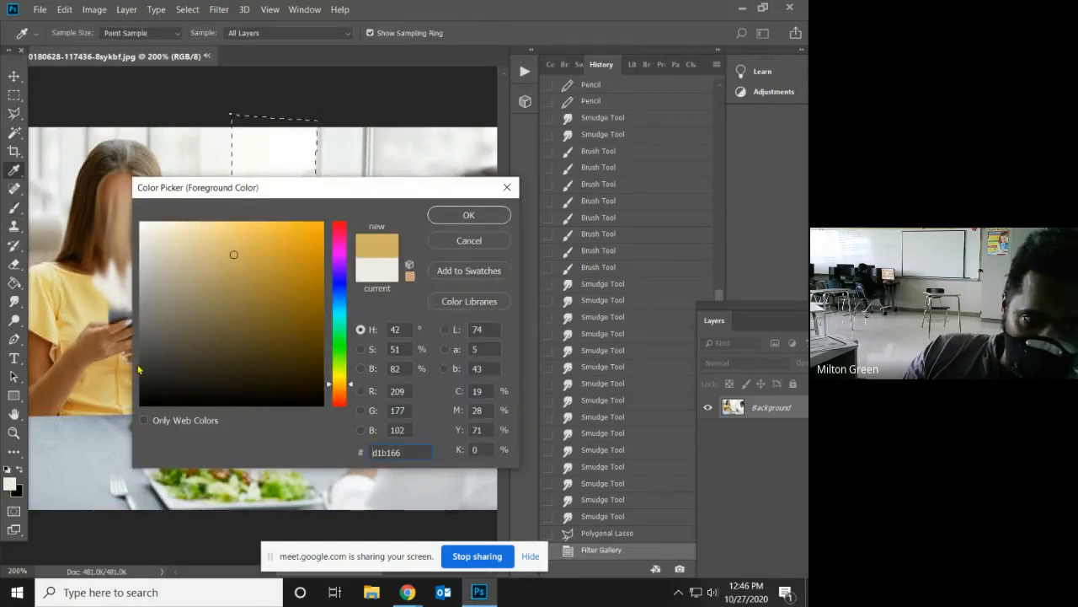
pyautogui.click(469, 215)
pyautogui.moveTo(265, 210)
pyautogui.mouseDown()
pyautogui.moveTo(271, 179)
pyautogui.moveTo(296, 209)
pyautogui.mouseUp()
pyautogui.moveTo(261, 140)
pyautogui.mouseDown()
pyautogui.moveTo(248, 205)
pyautogui.moveTo(295, 278)
pyautogui.mouseUp()
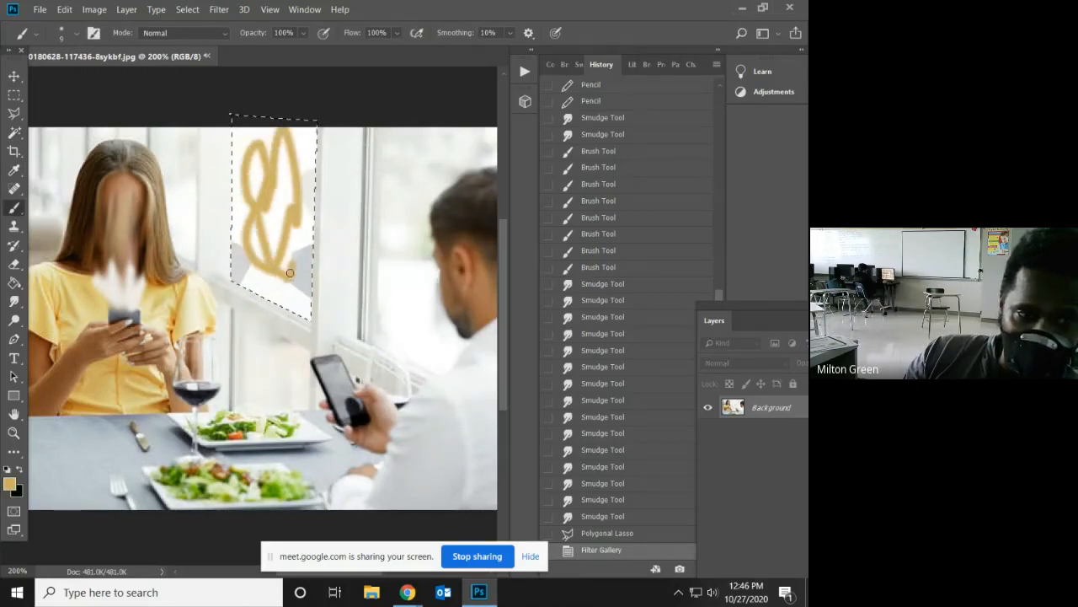
# - Set the foreground colour to blue 666bd1 and brush strokes of it over the golden loops in the selected pane
pyautogui.click(13, 485)
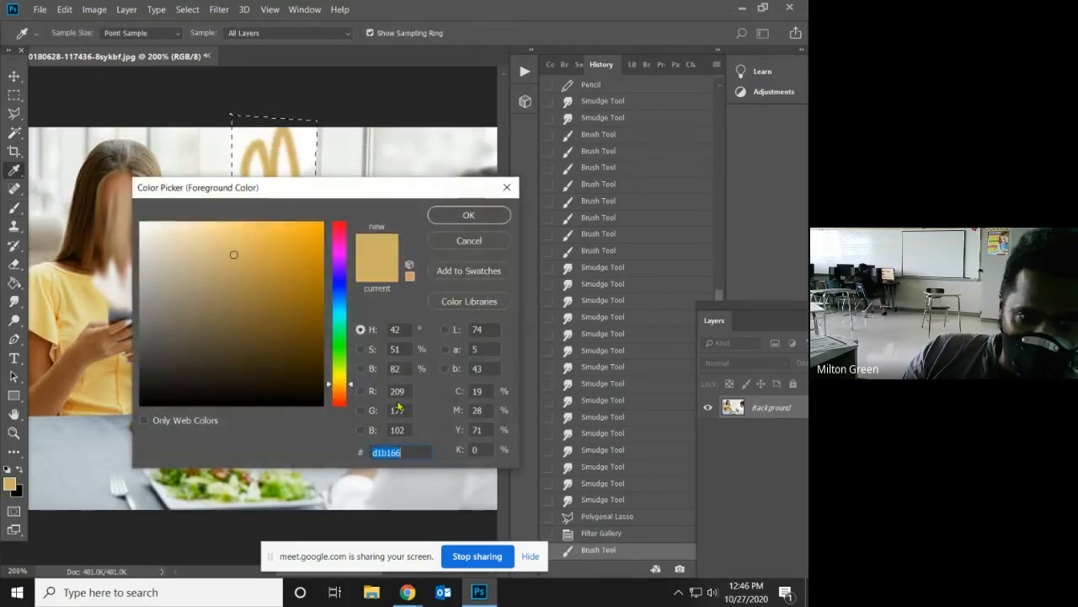
pyautogui.click(341, 285)
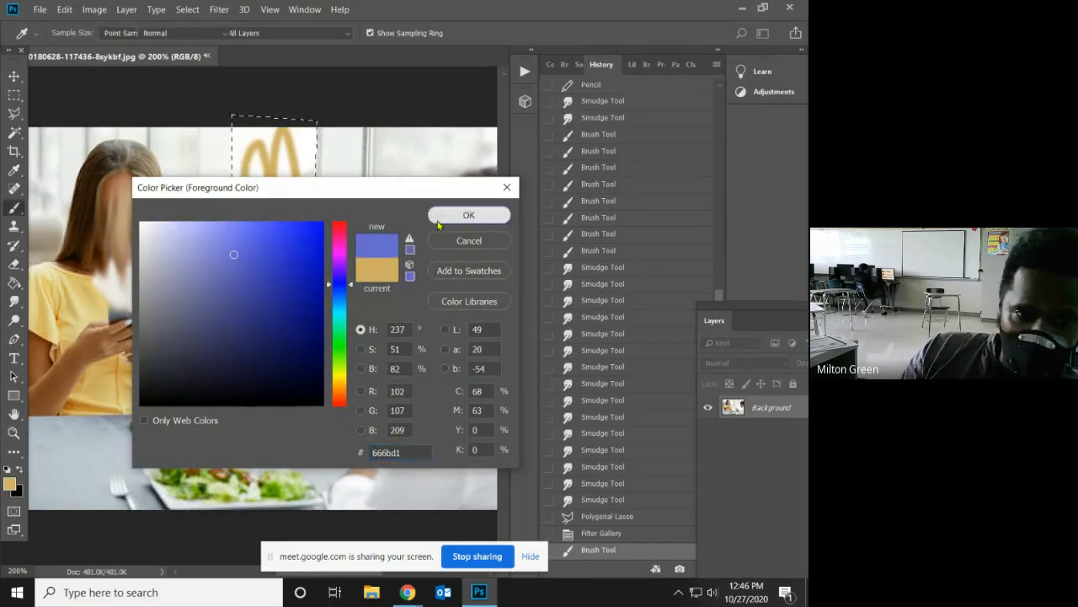
pyautogui.click(462, 216)
pyautogui.moveTo(289, 198)
pyautogui.mouseDown()
pyautogui.moveTo(274, 282)
pyautogui.moveTo(244, 257)
pyautogui.mouseUp()
# - Run the Stained Glass filter again on the painted pane with cell size 17, border thickness 4 and light intensity 3
pyautogui.click(218, 9)
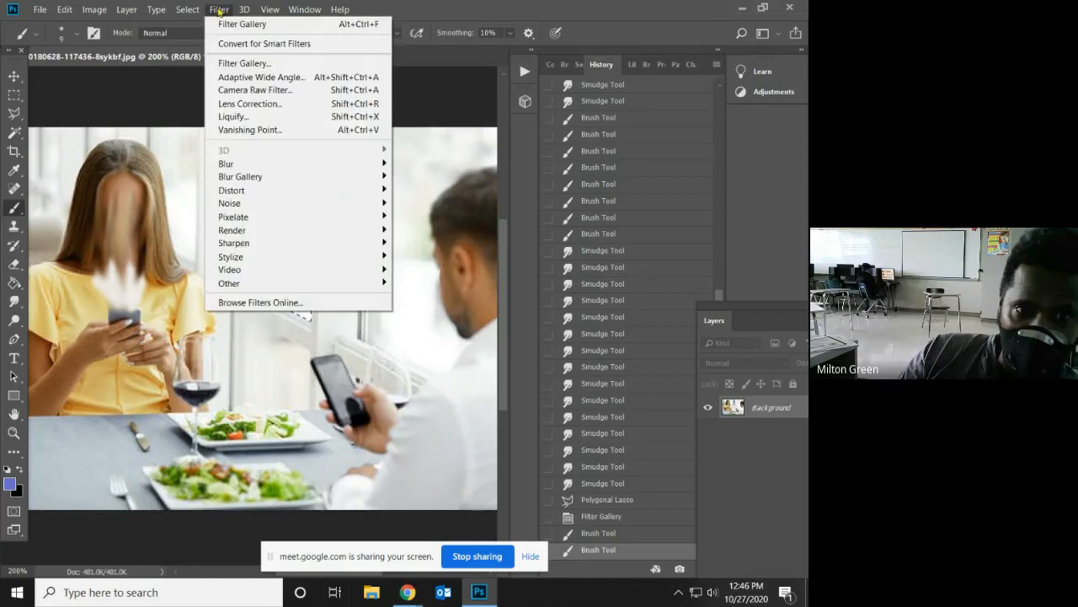
pyautogui.click(297, 62)
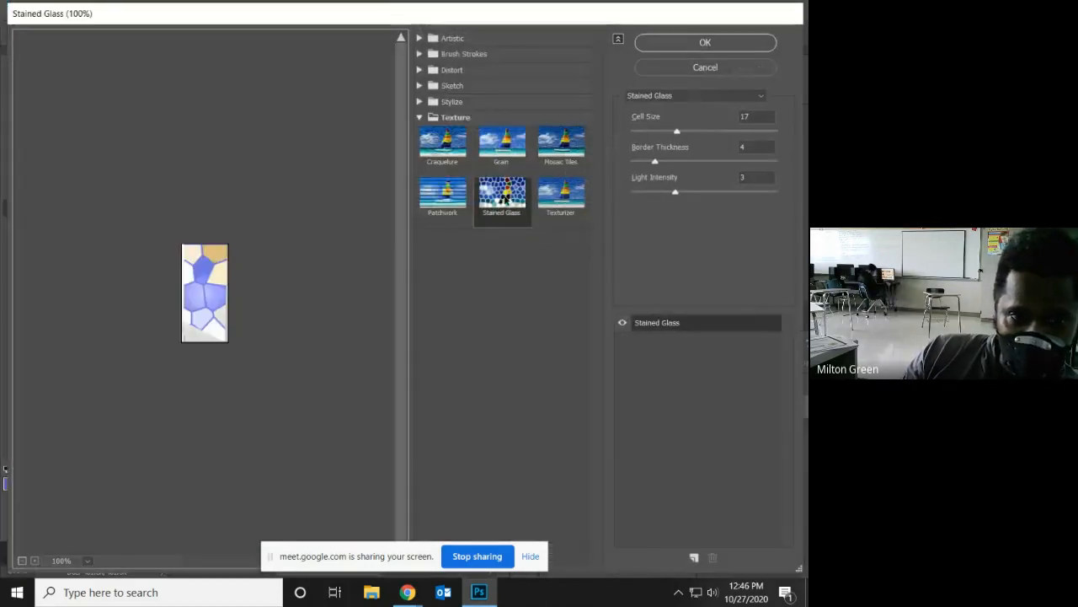
pyautogui.click(662, 44)
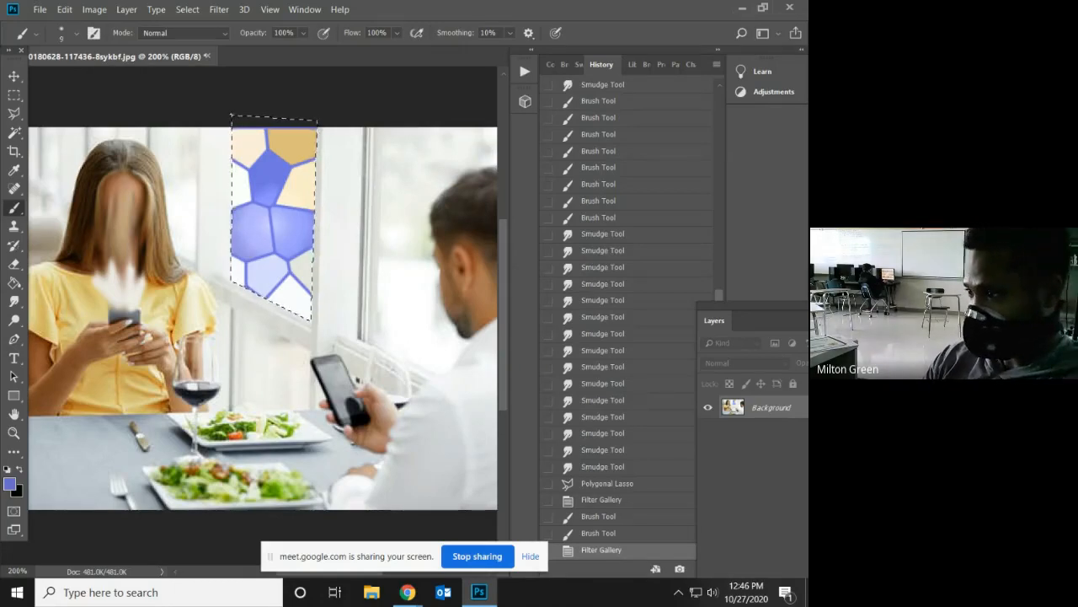
pyautogui.hotkey('alt', 'Tab')
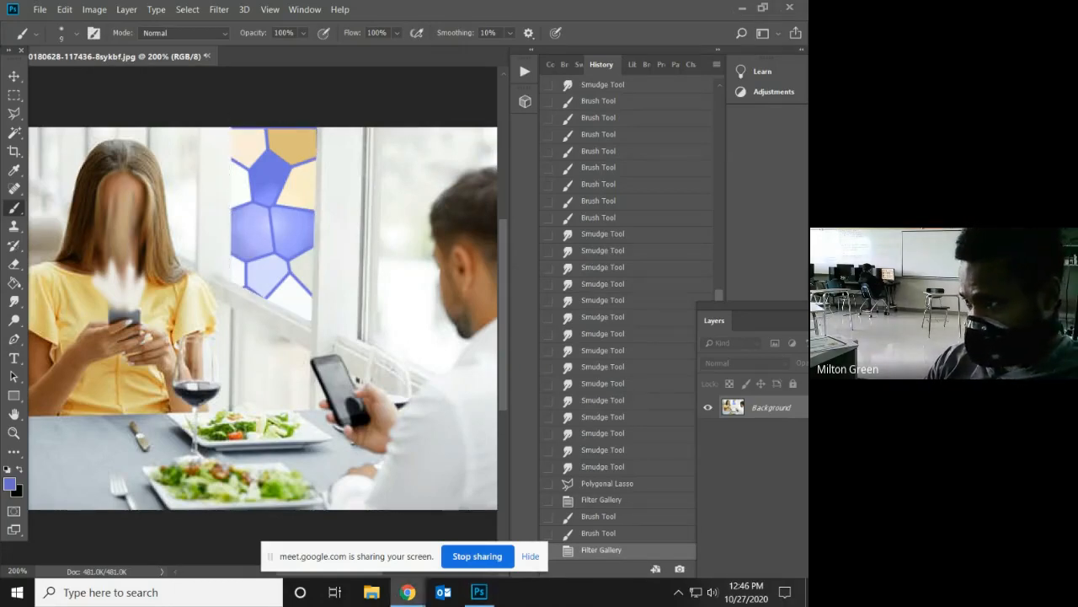